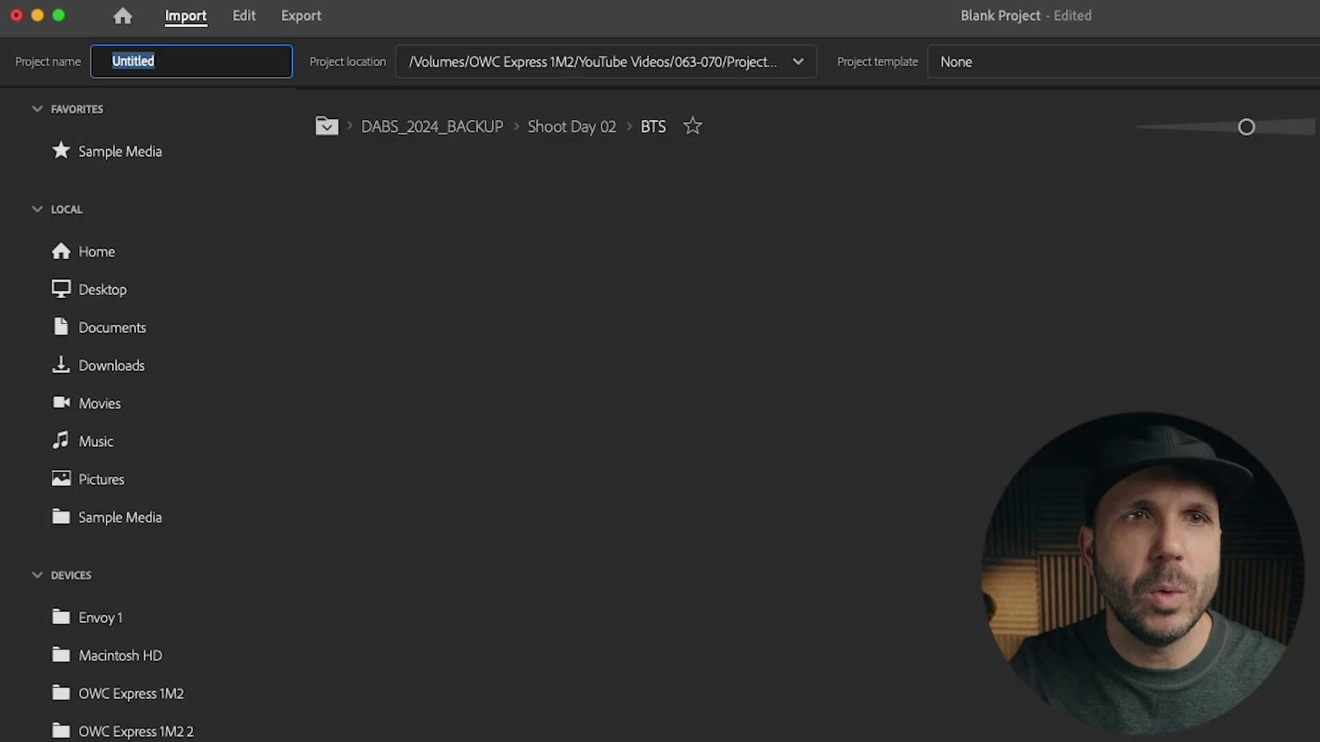
Name the new project 'Blank Project' and choose its save location from the Project location list.
type("Bla")
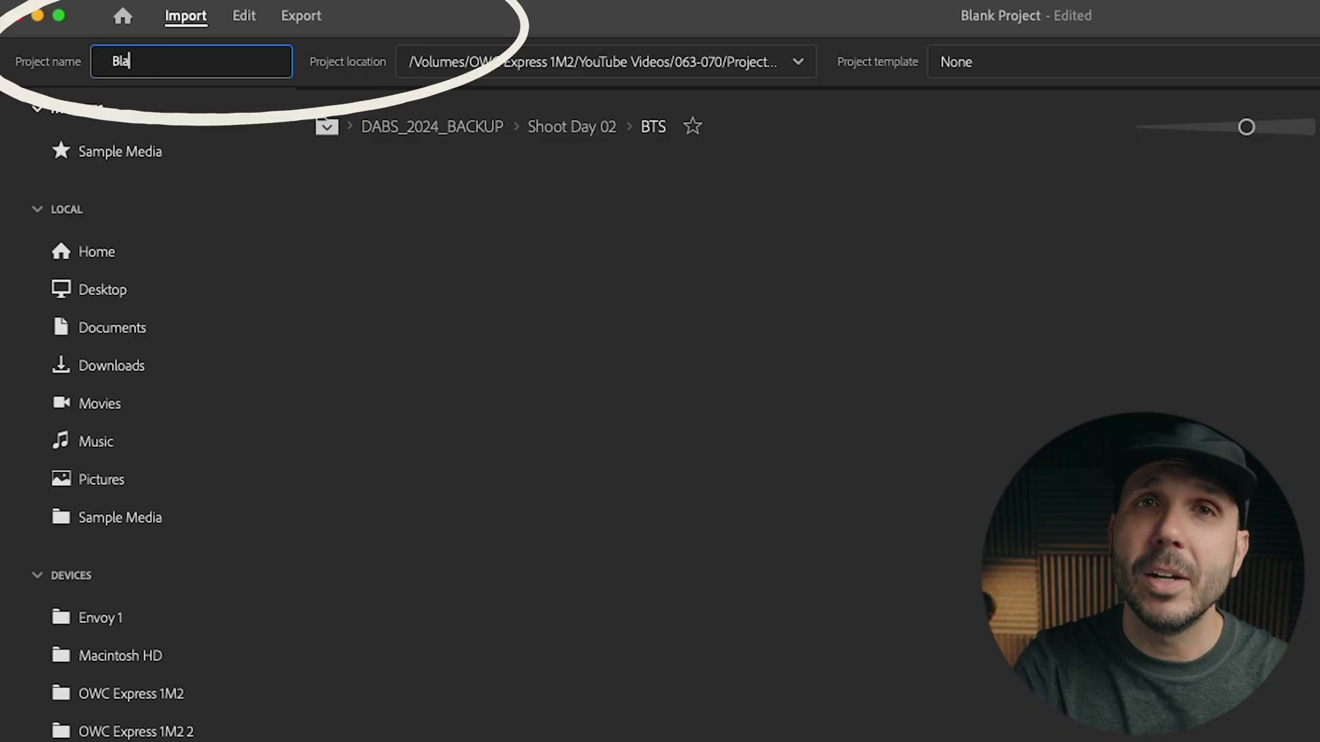
key("BackSpace")
key("BackSpace")
type("lank Project")
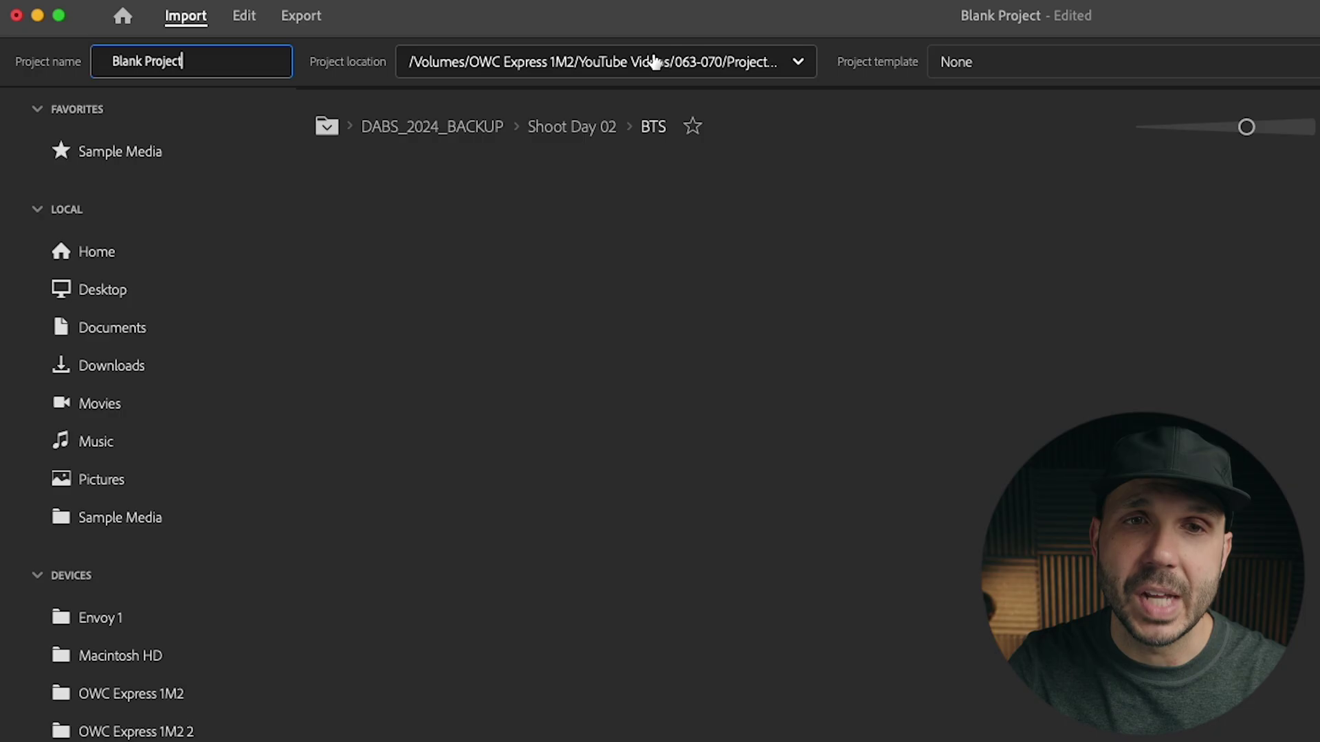
left_click(650, 59)
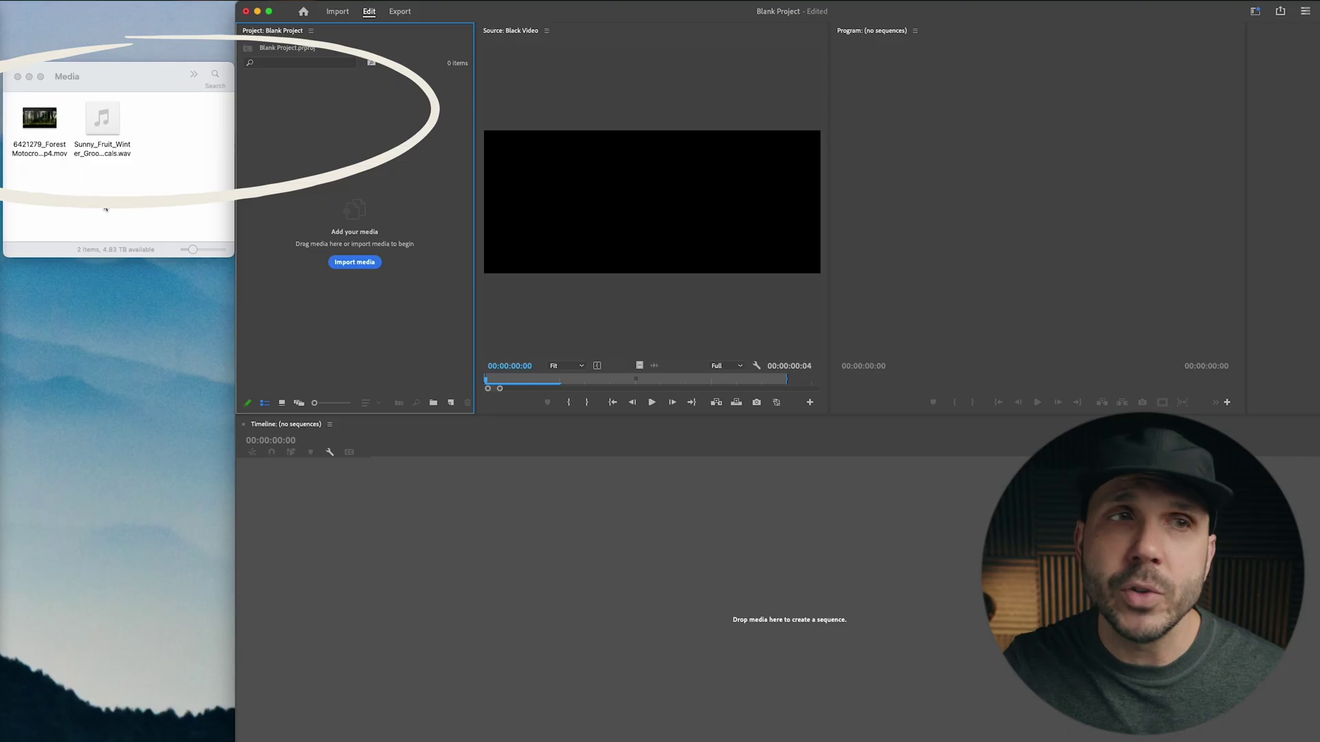
Import the Forest Motocross clip and the Sunny_Fruit_Winter_Groove track from the Media folder into the project.
left_click(108, 209)
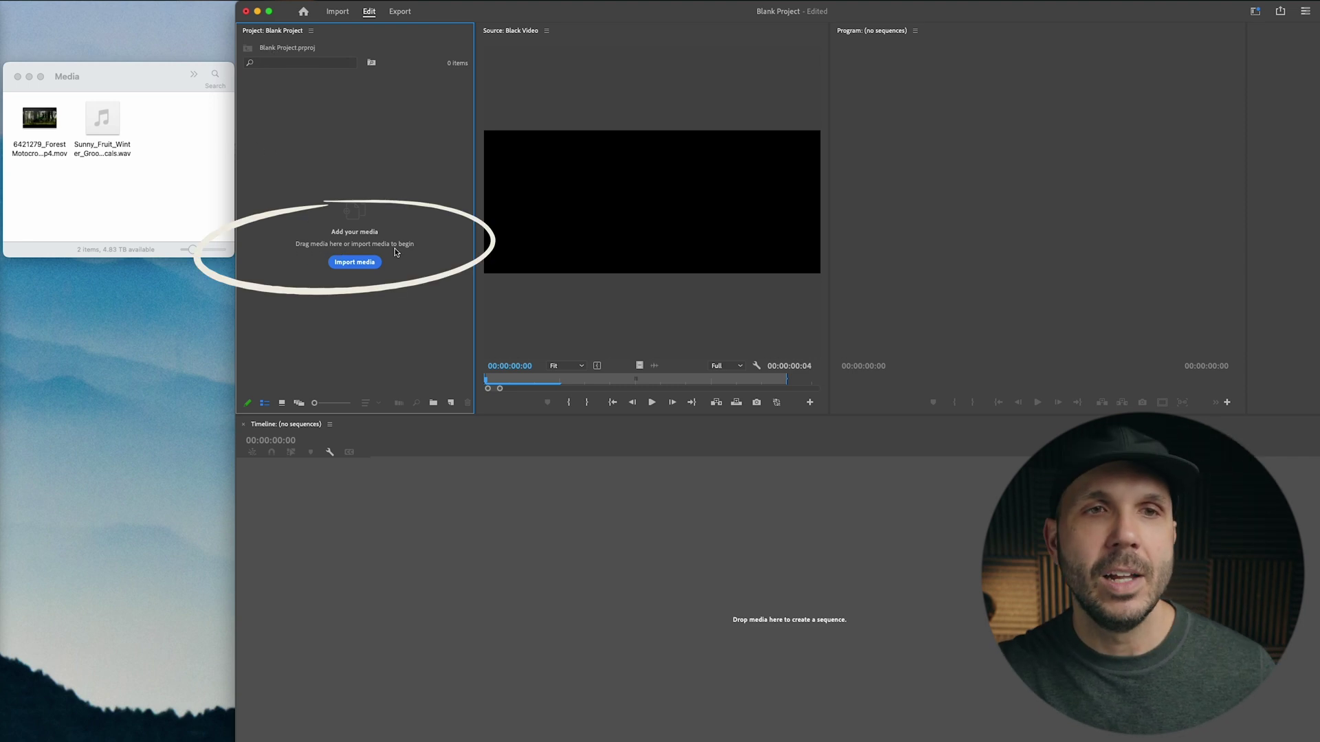
left_click(137, 204)
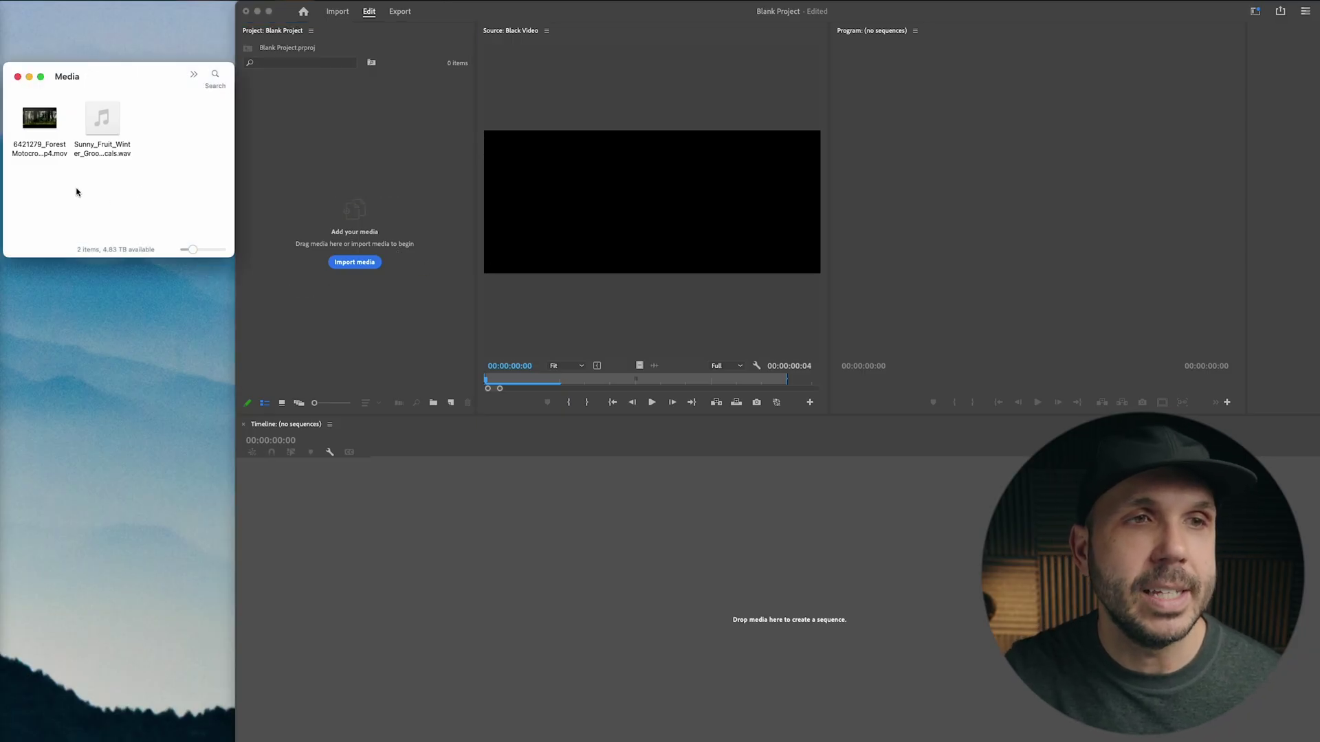
left_click_drag(54, 195, 282, 132)
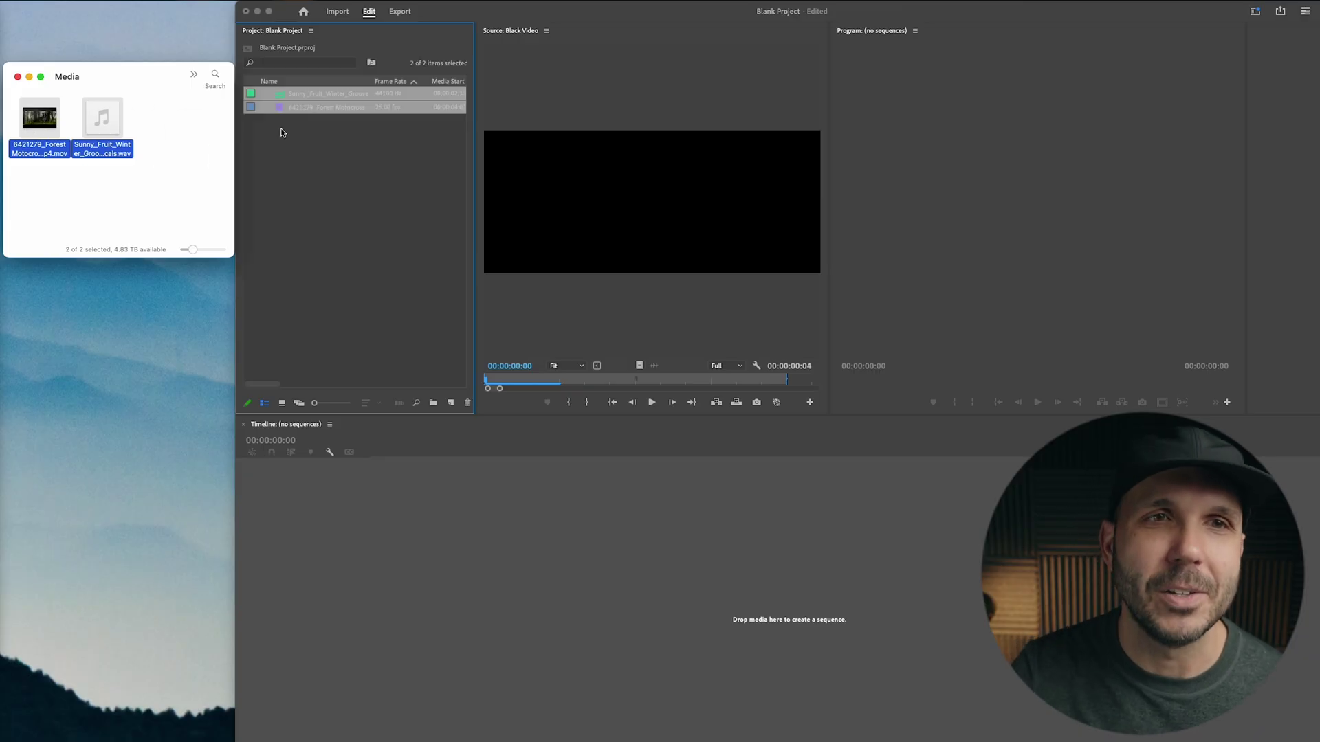
left_click(305, 168)
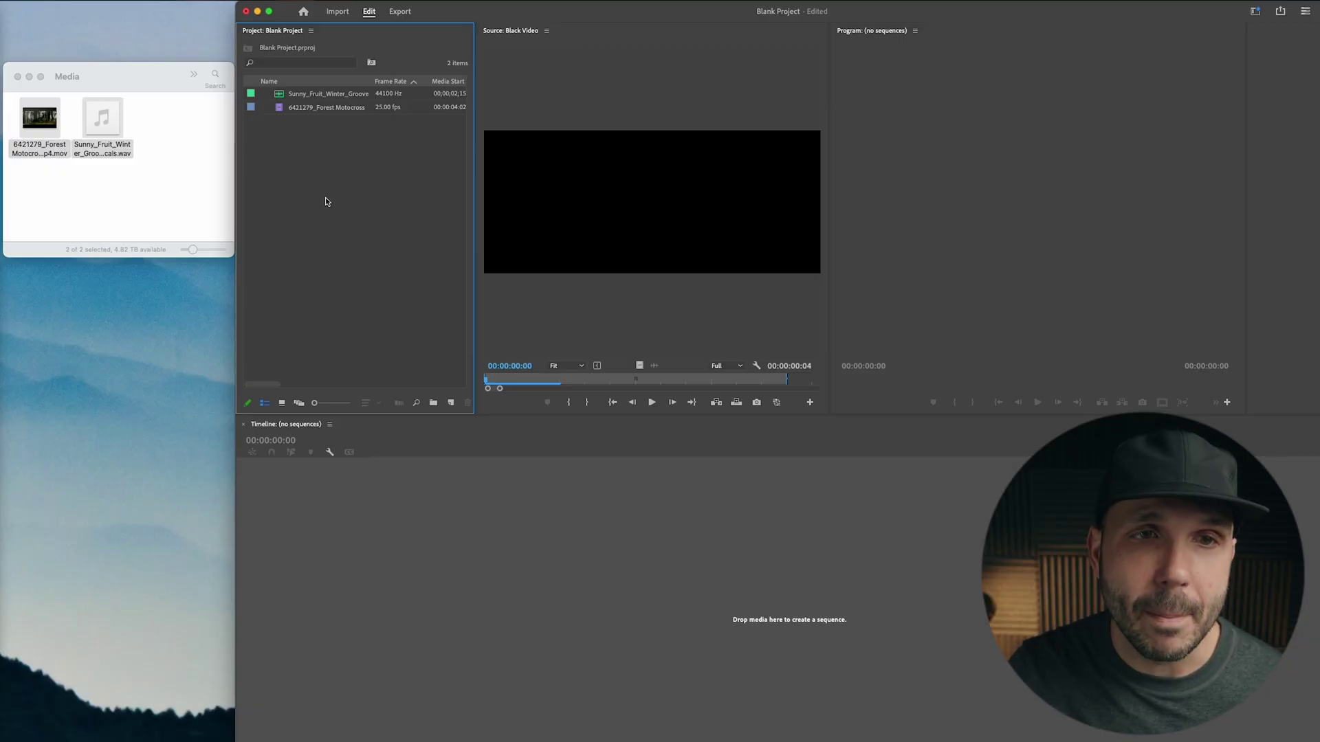
Create a bin named 'Media' and move the motocross clip and music track into it.
right_click(324, 199)
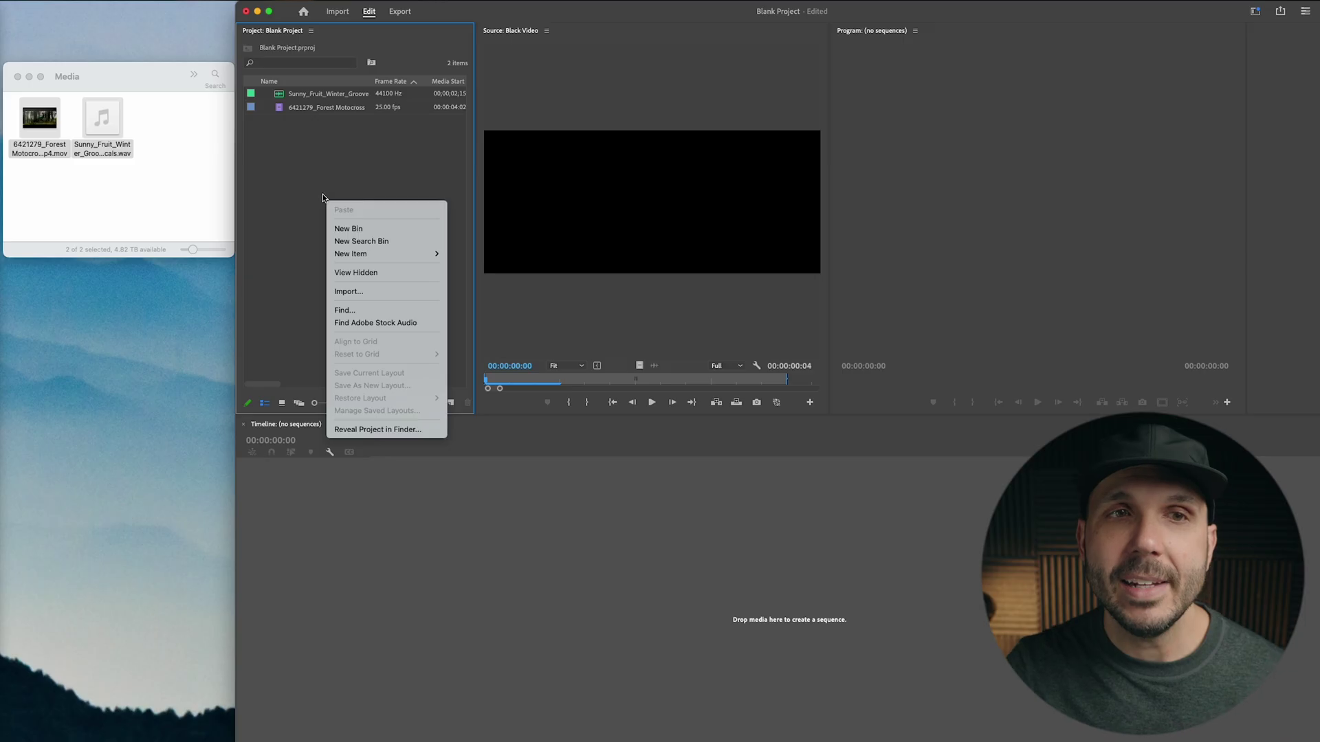
left_click(373, 228)
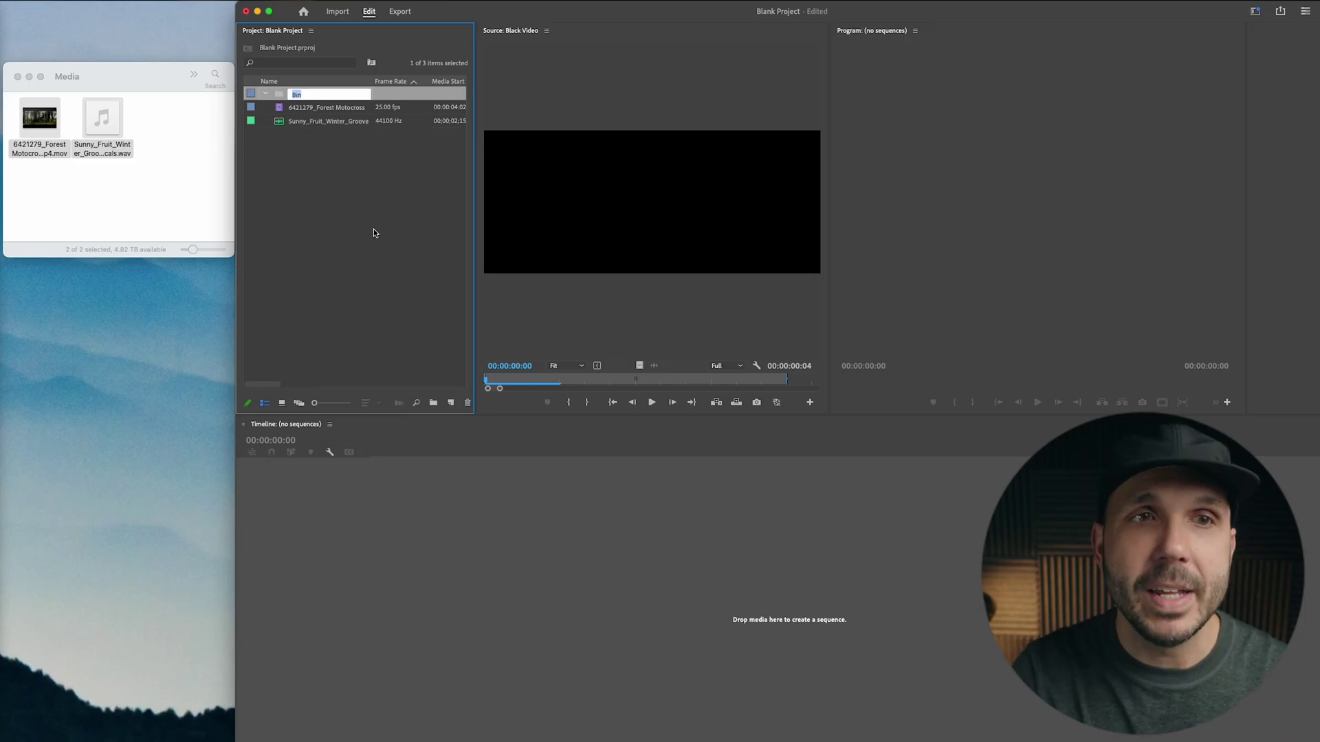
type("Media")
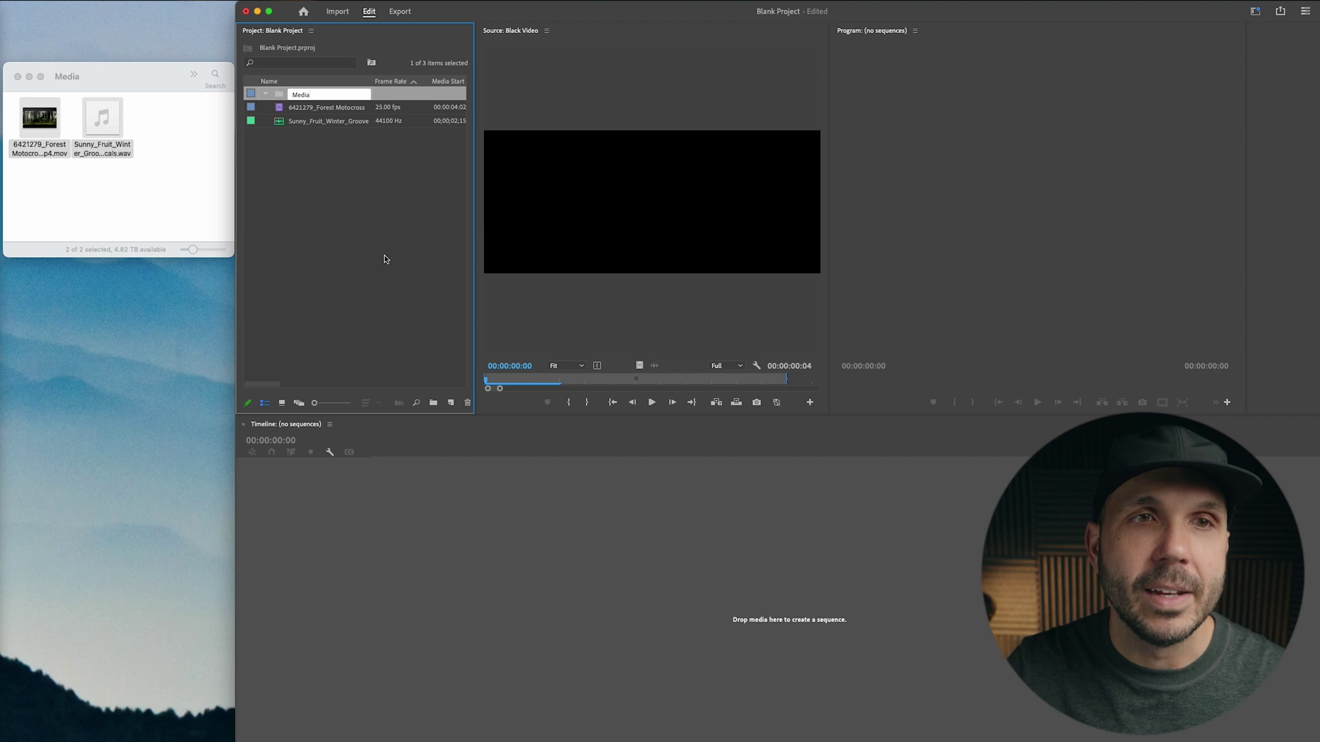
key("Return")
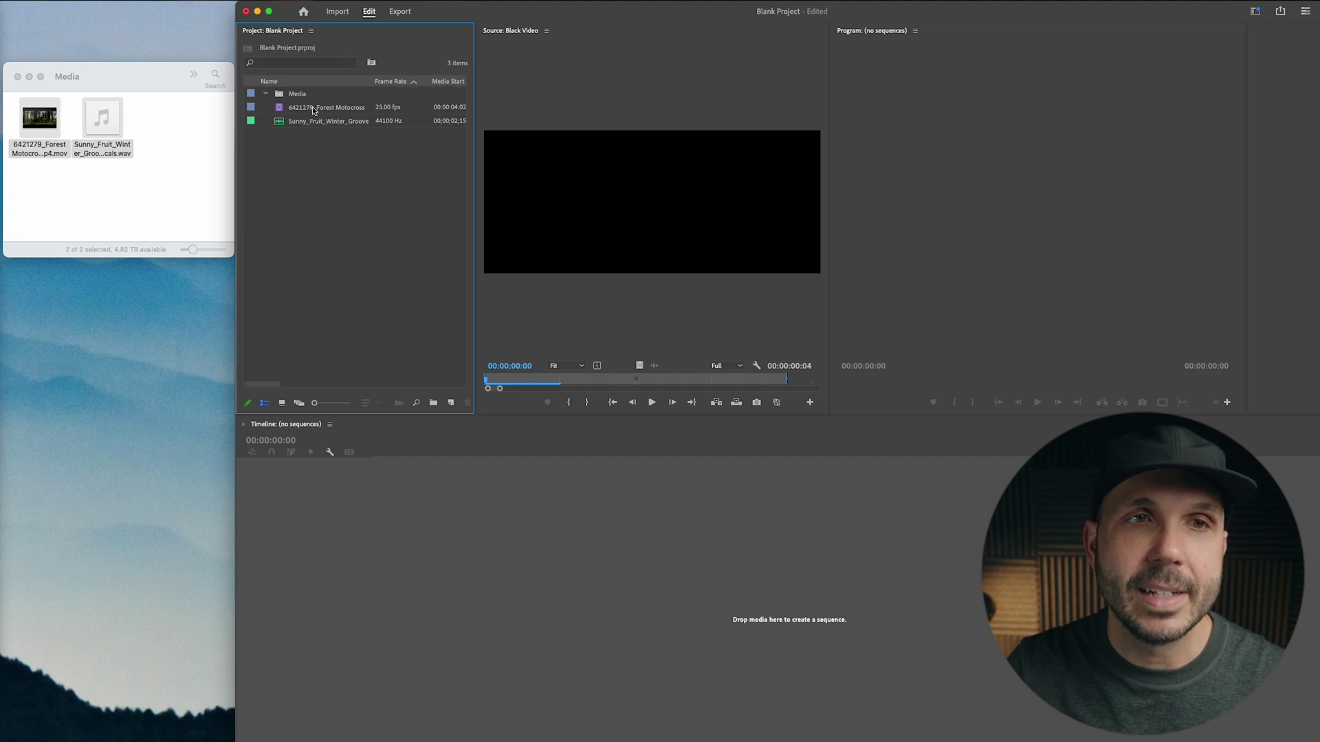
left_click_drag(315, 109, 282, 95)
left_click(280, 120)
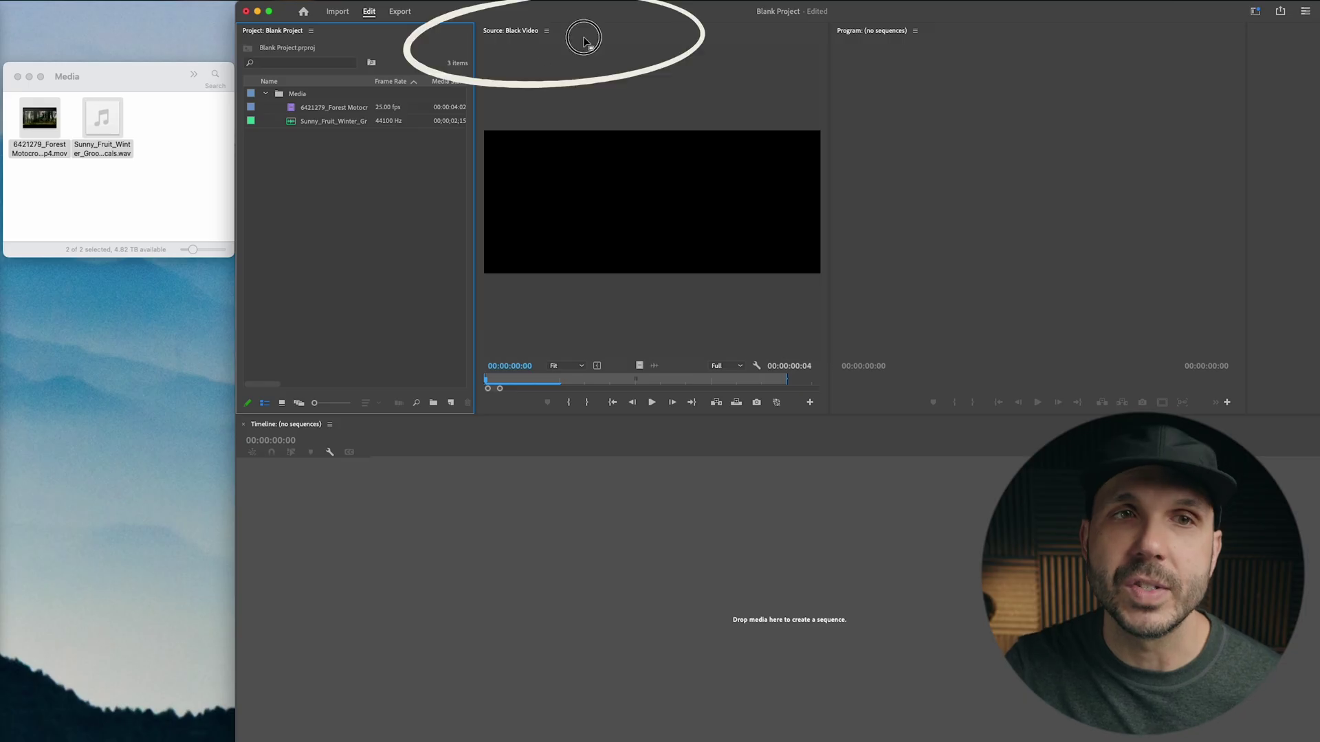
Play the Forest Motocross clip, then the Sunny_Fruit_Winter_Groove track, in the Source Monitor.
left_click(515, 29)
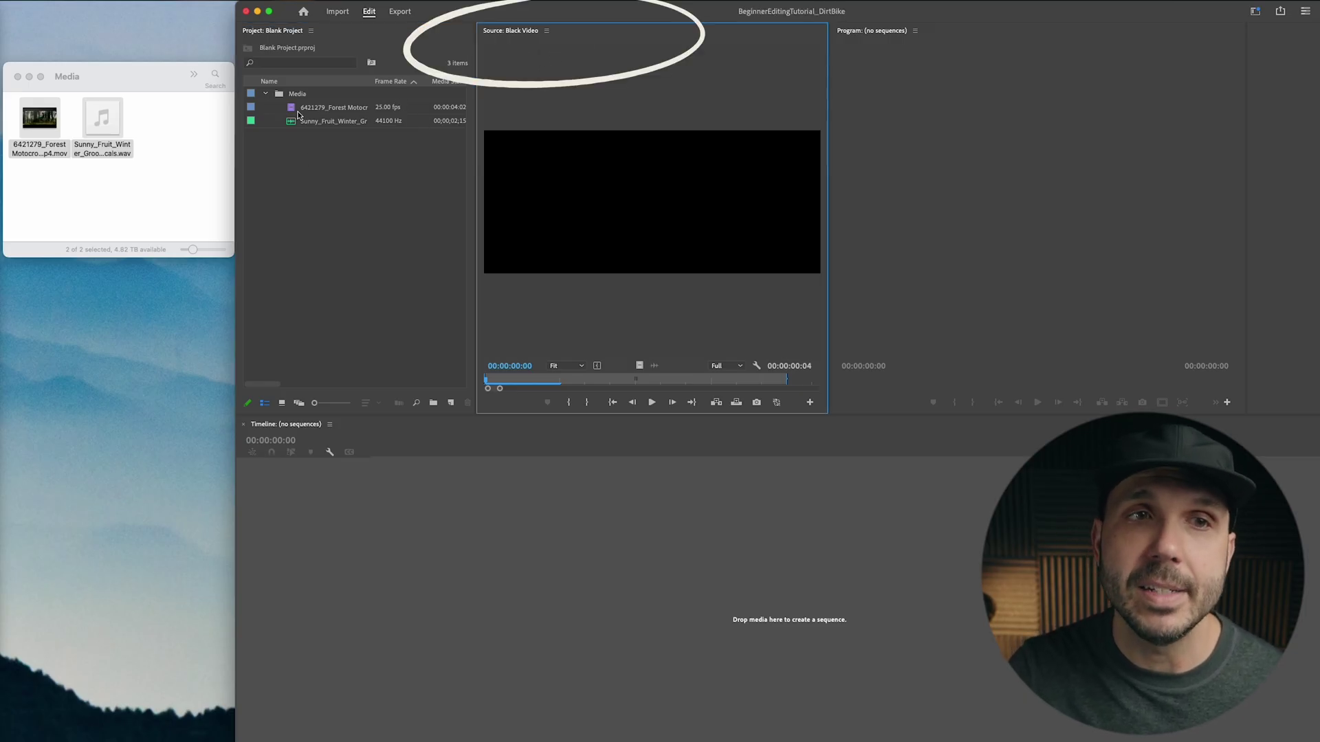
left_click(304, 148)
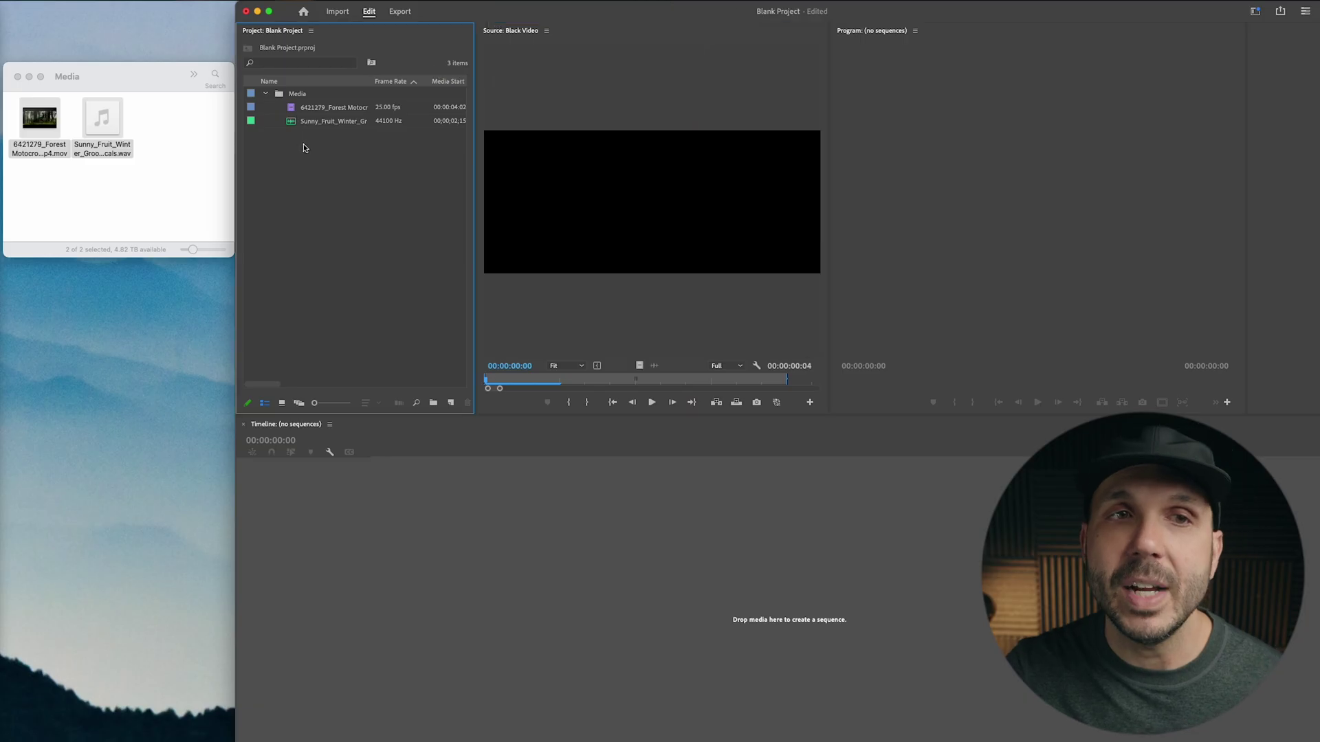
double_click(291, 109)
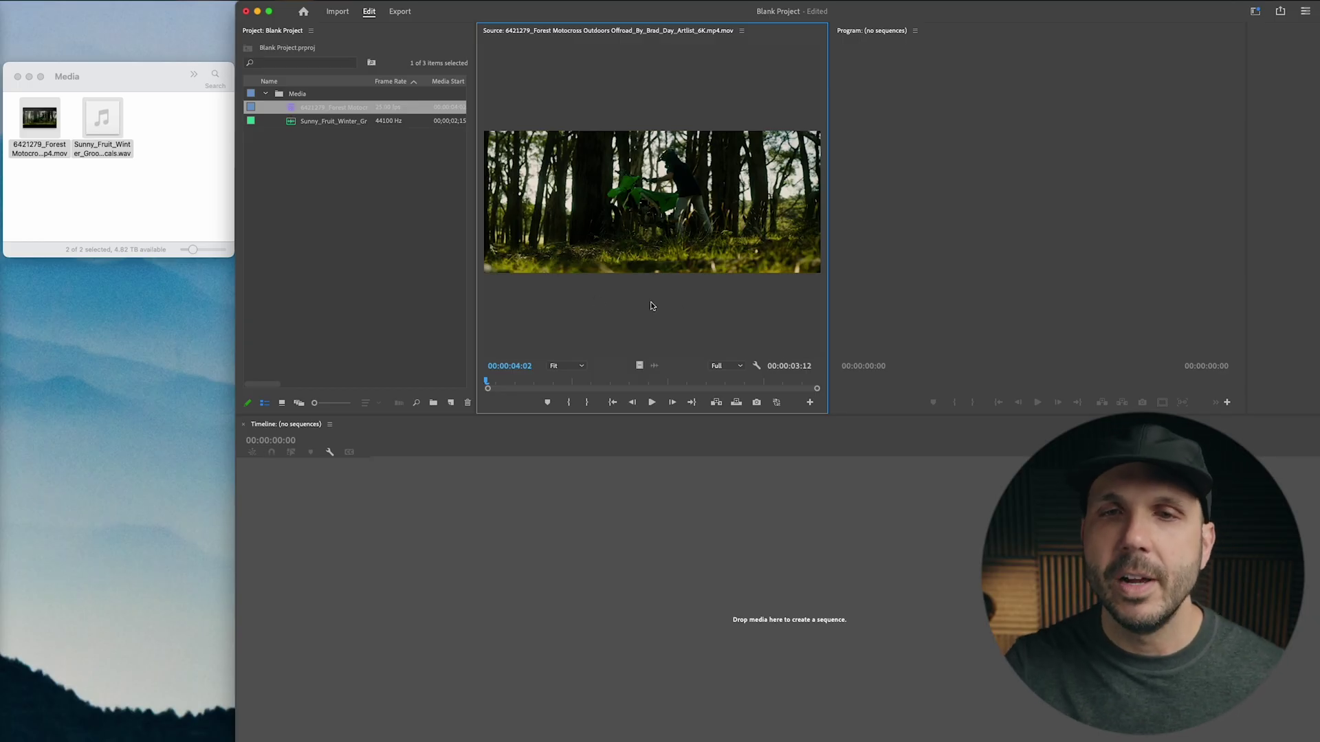
left_click(652, 403)
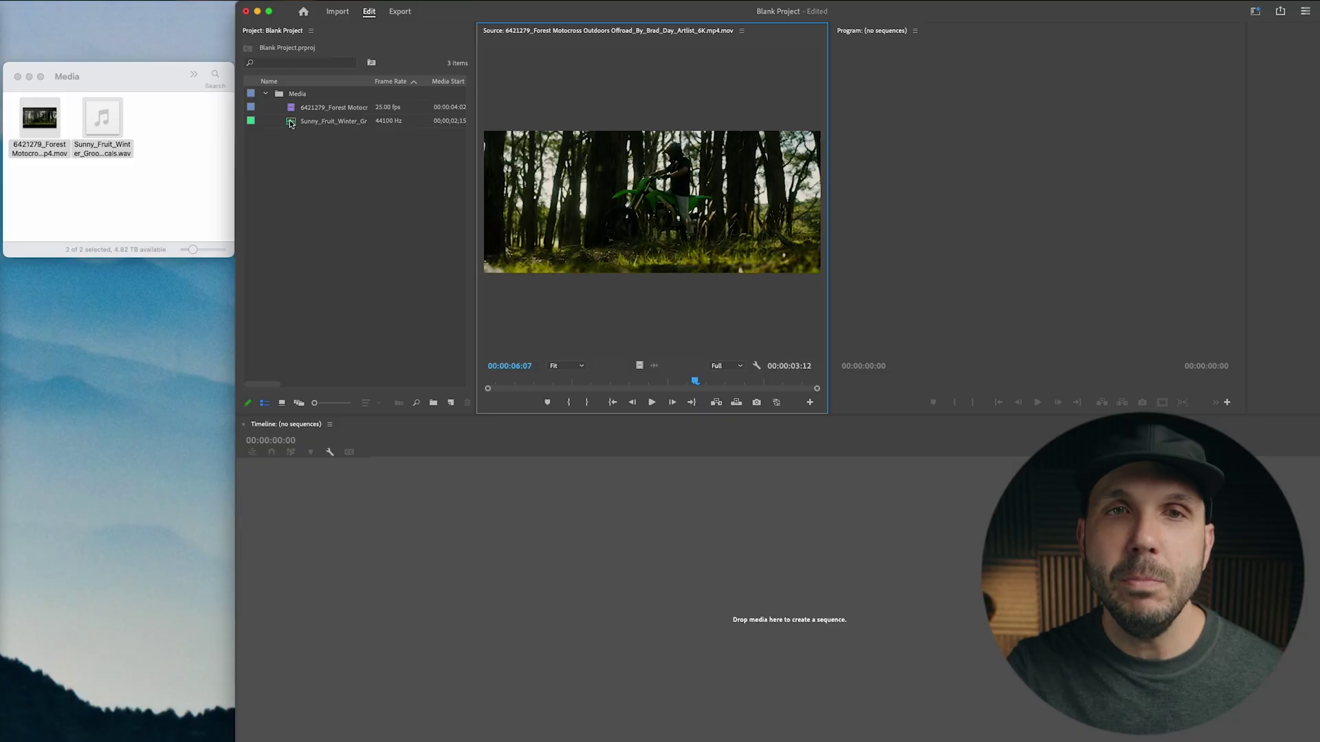
double_click(290, 123)
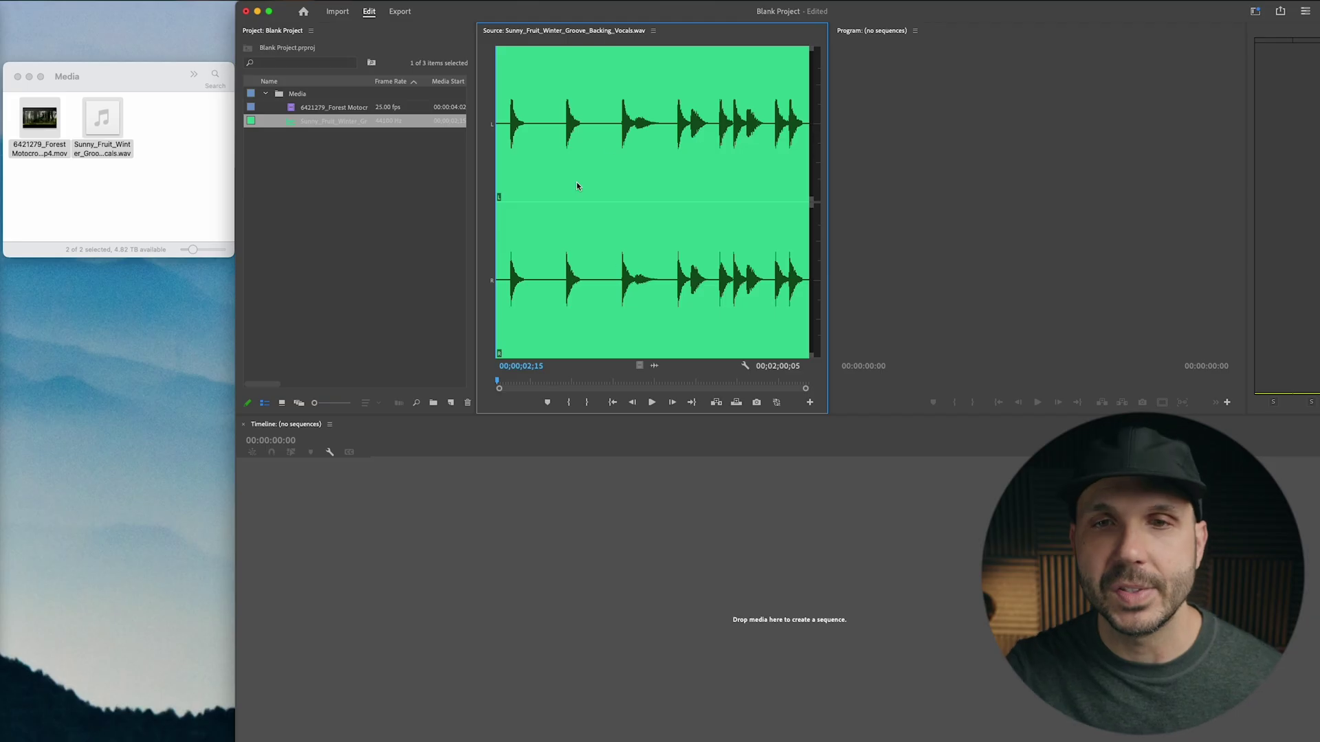
left_click(653, 403)
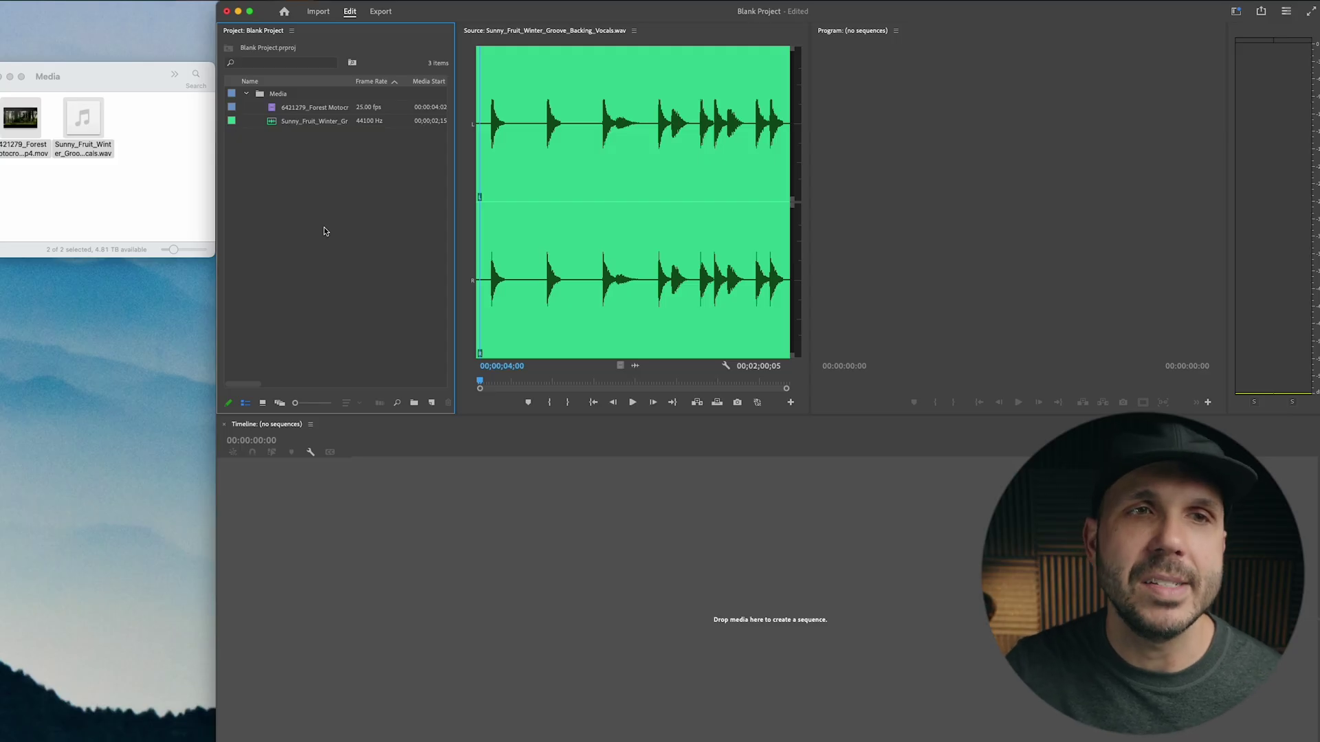
Create a new sequence from the Forest Motocross clip.
right_click(272, 110)
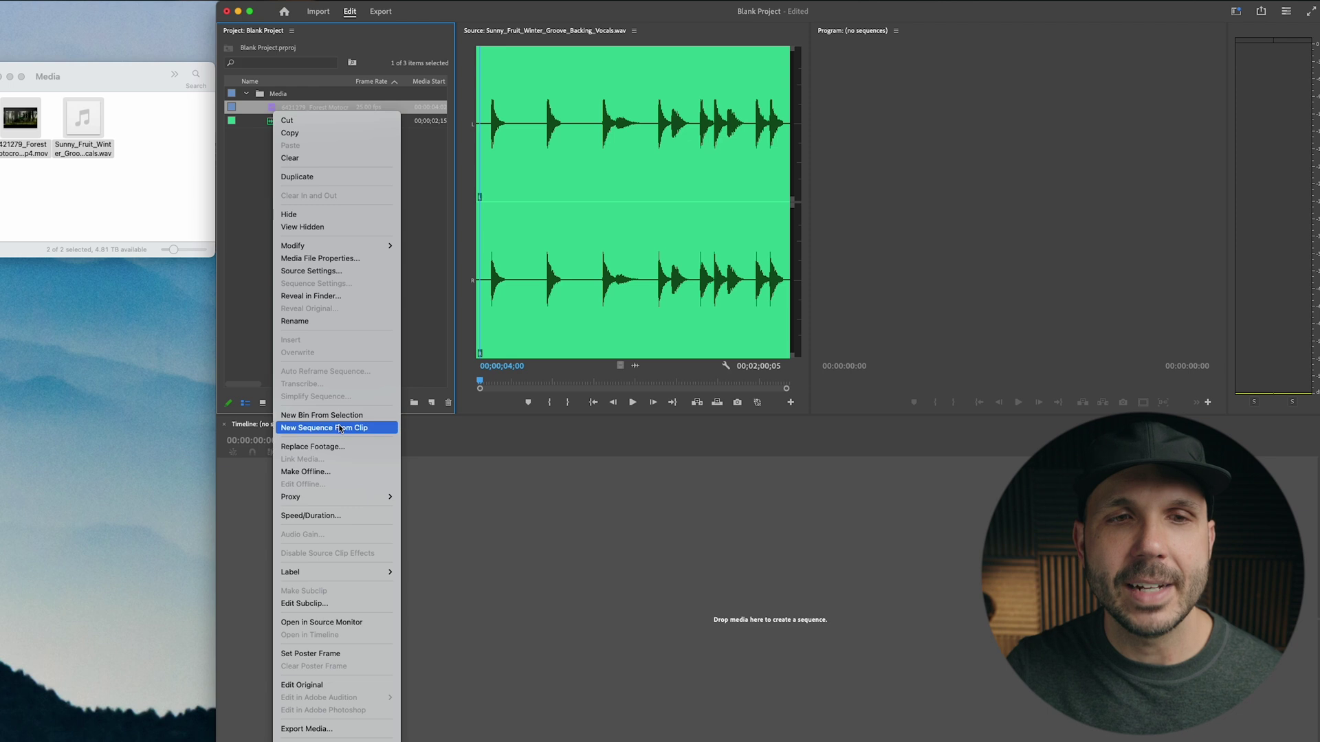
left_click(318, 429)
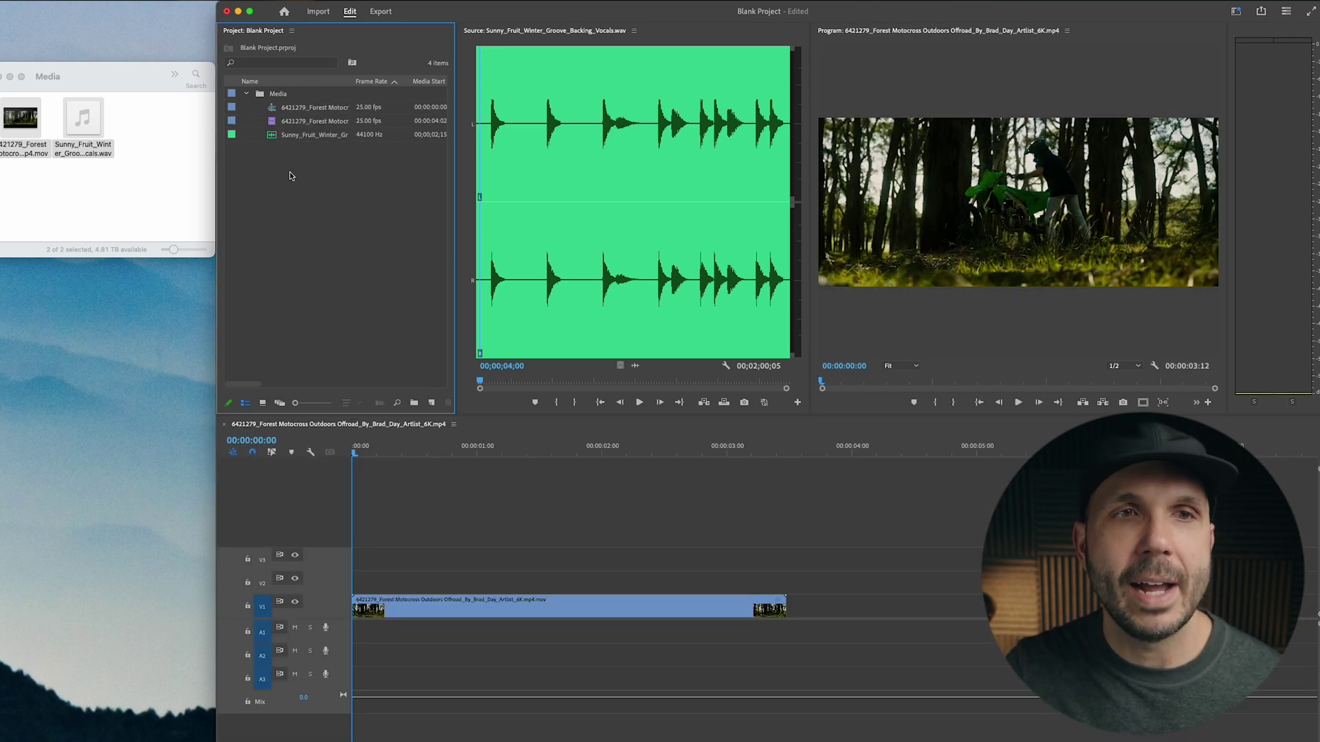
left_click(272, 123)
left_click(275, 135)
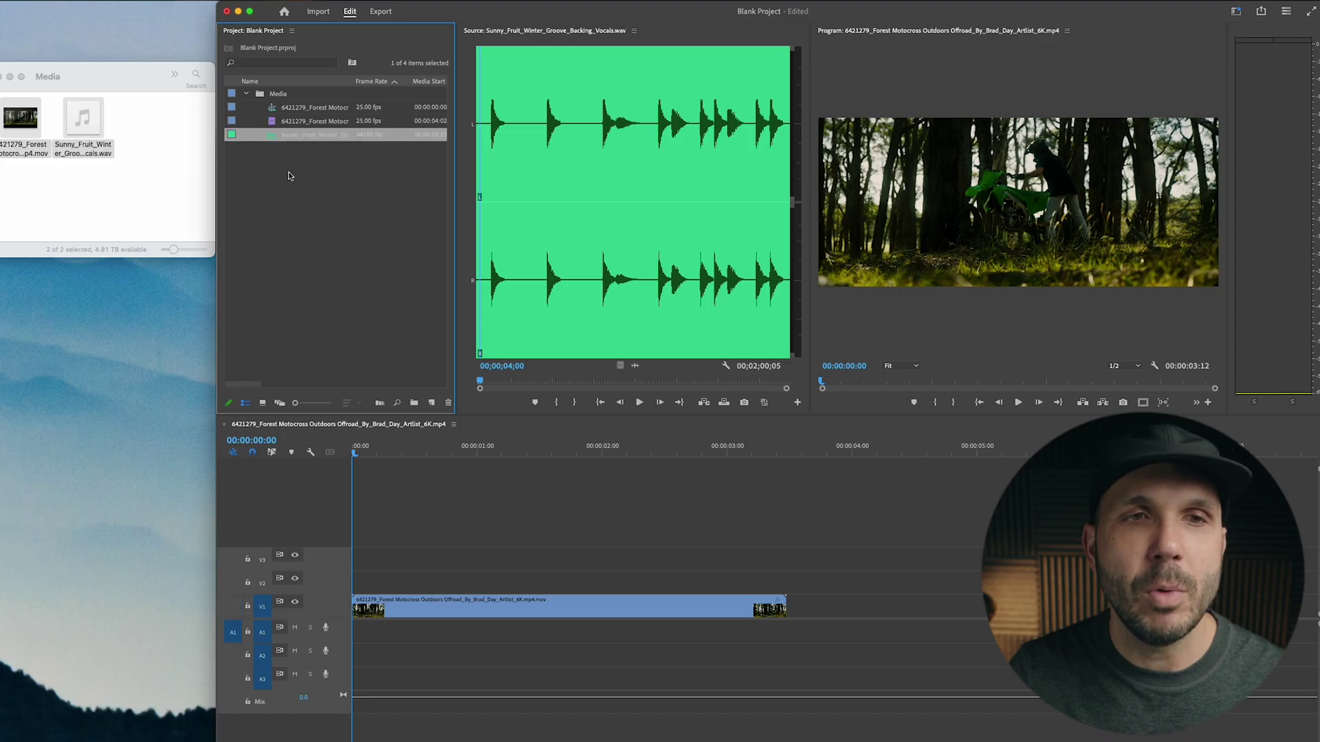
Add a new bin named 'Sequences' to the project.
left_click(289, 176)
right_click(268, 171)
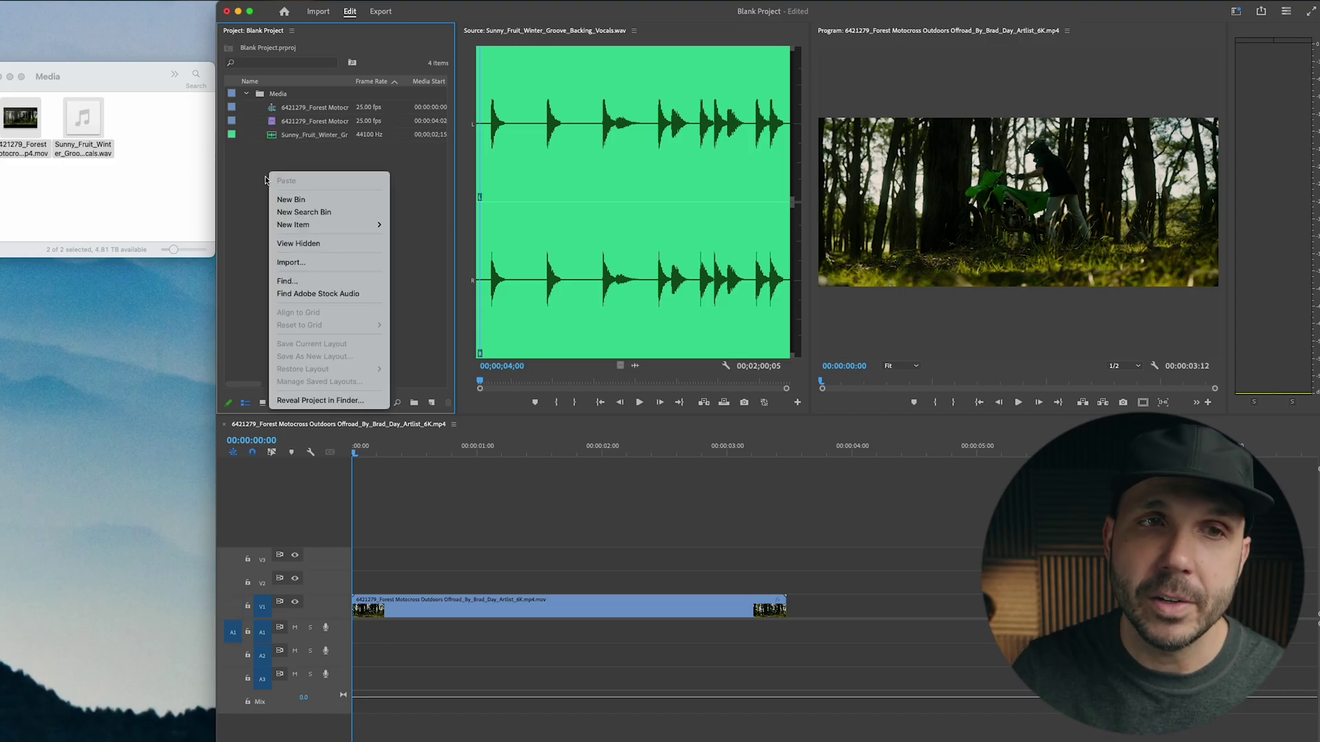
left_click(313, 200)
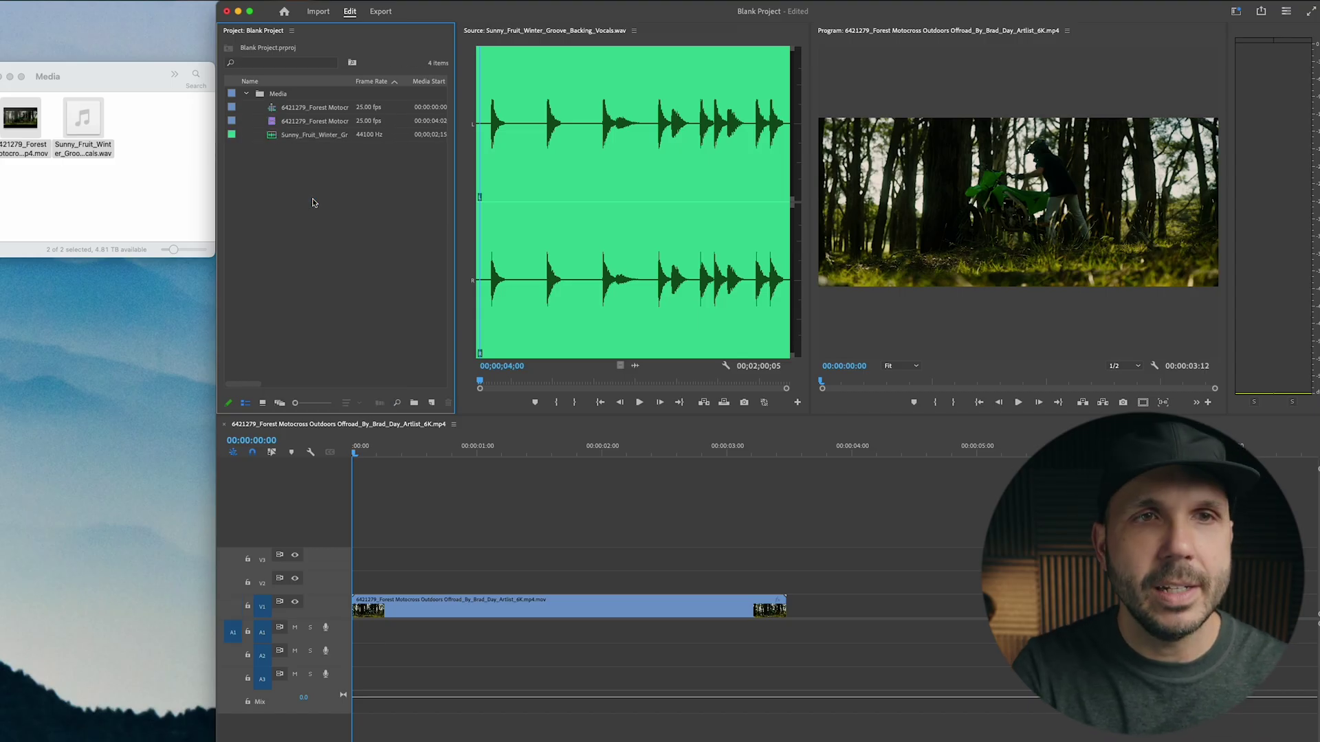
type("Se")
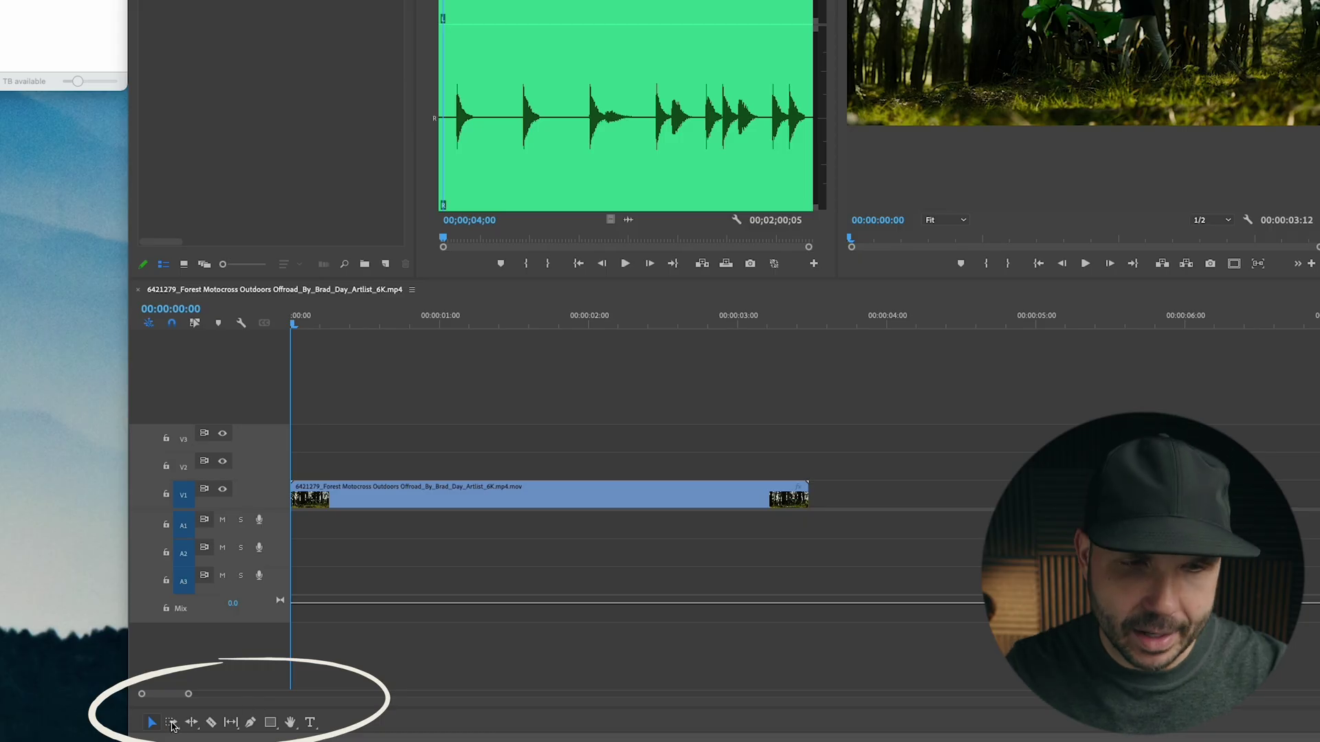
Razor the V1 motocross clip into two pieces and drag the second piece later, leaving a gap.
left_click(211, 724)
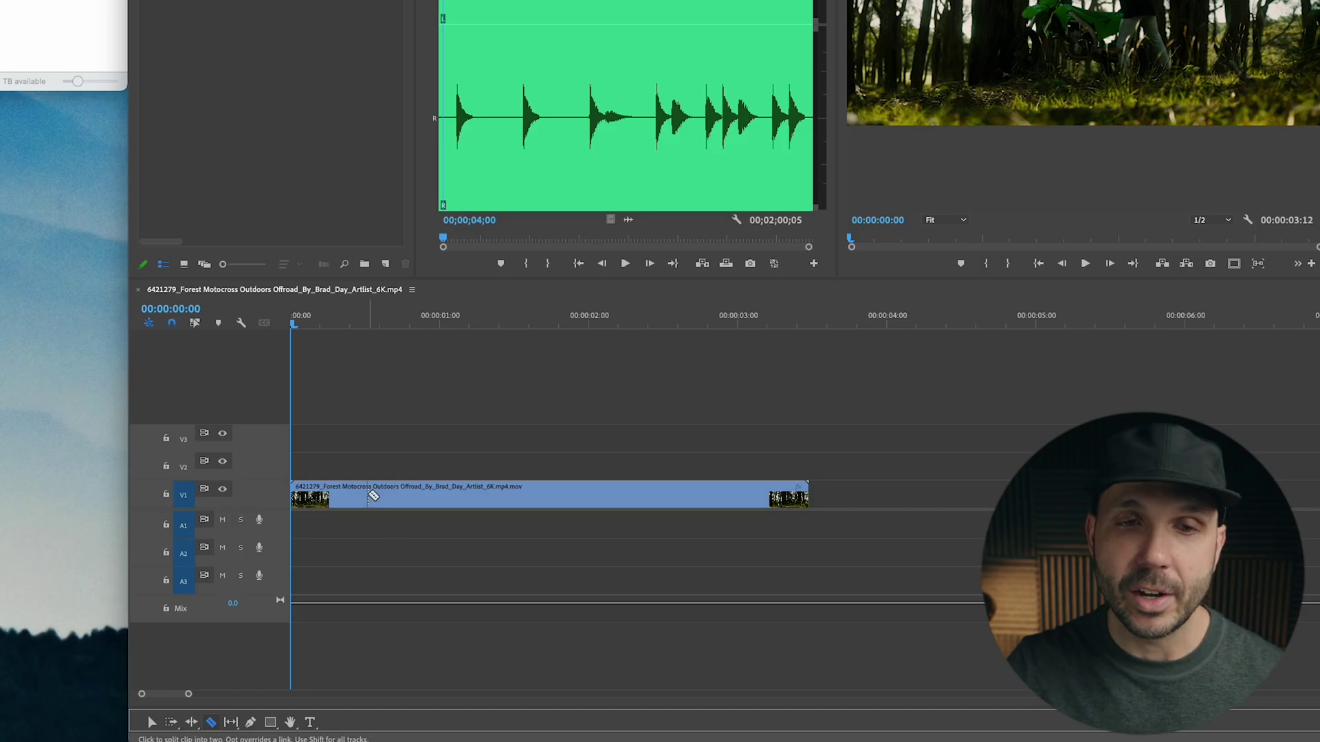
left_click(484, 496)
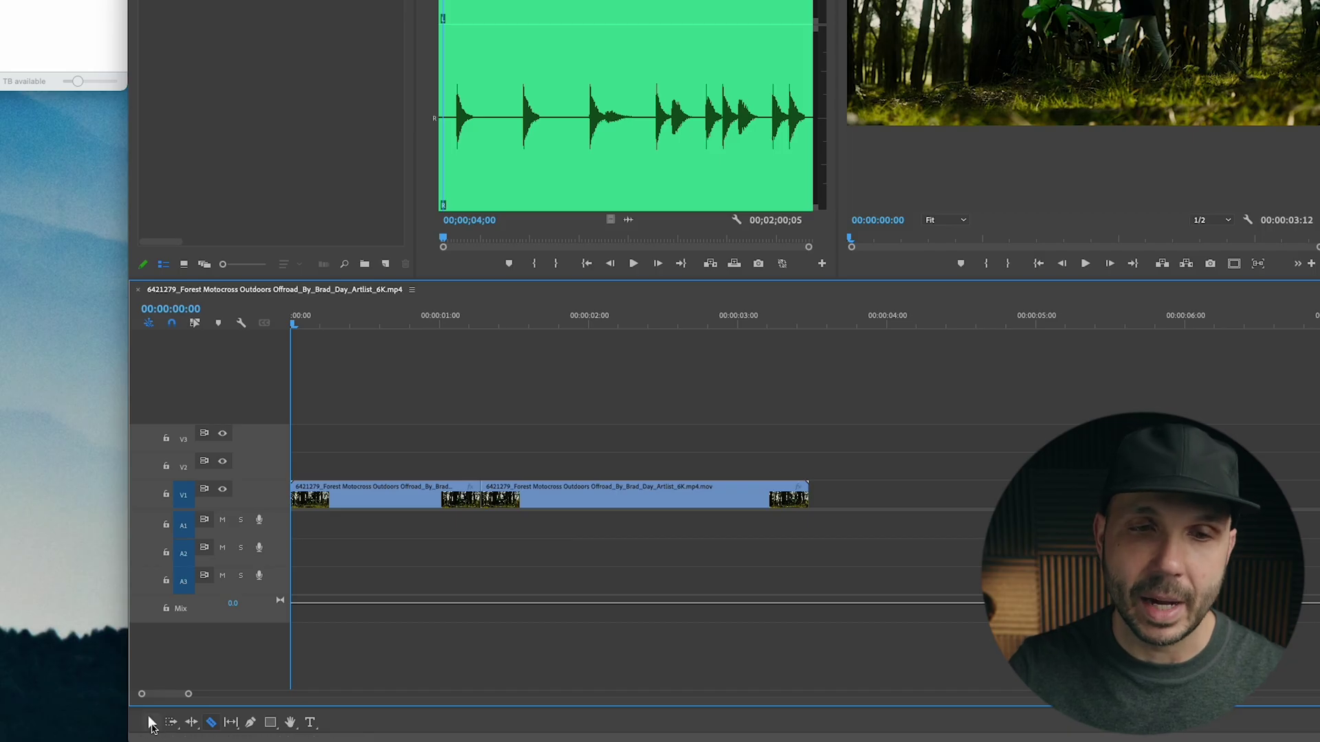
left_click(152, 722)
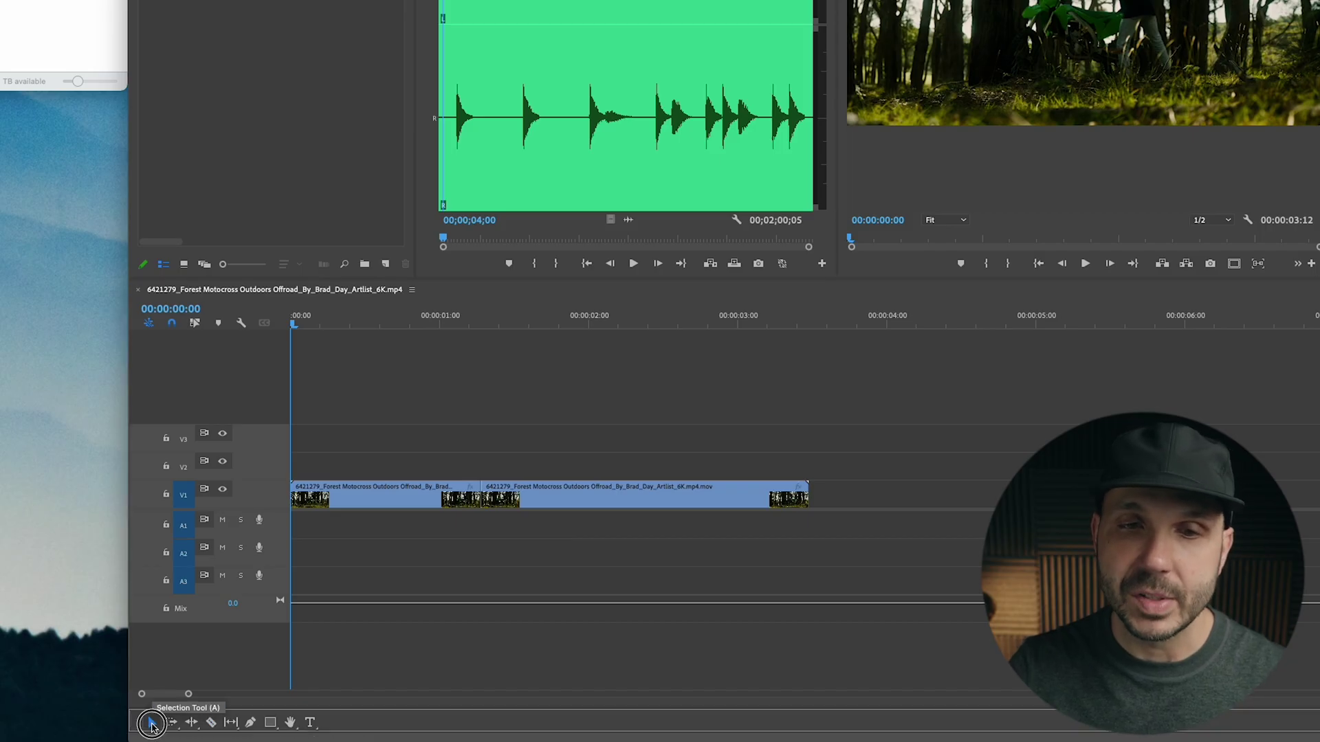
left_click(521, 495)
left_click_drag(521, 495, 569, 495)
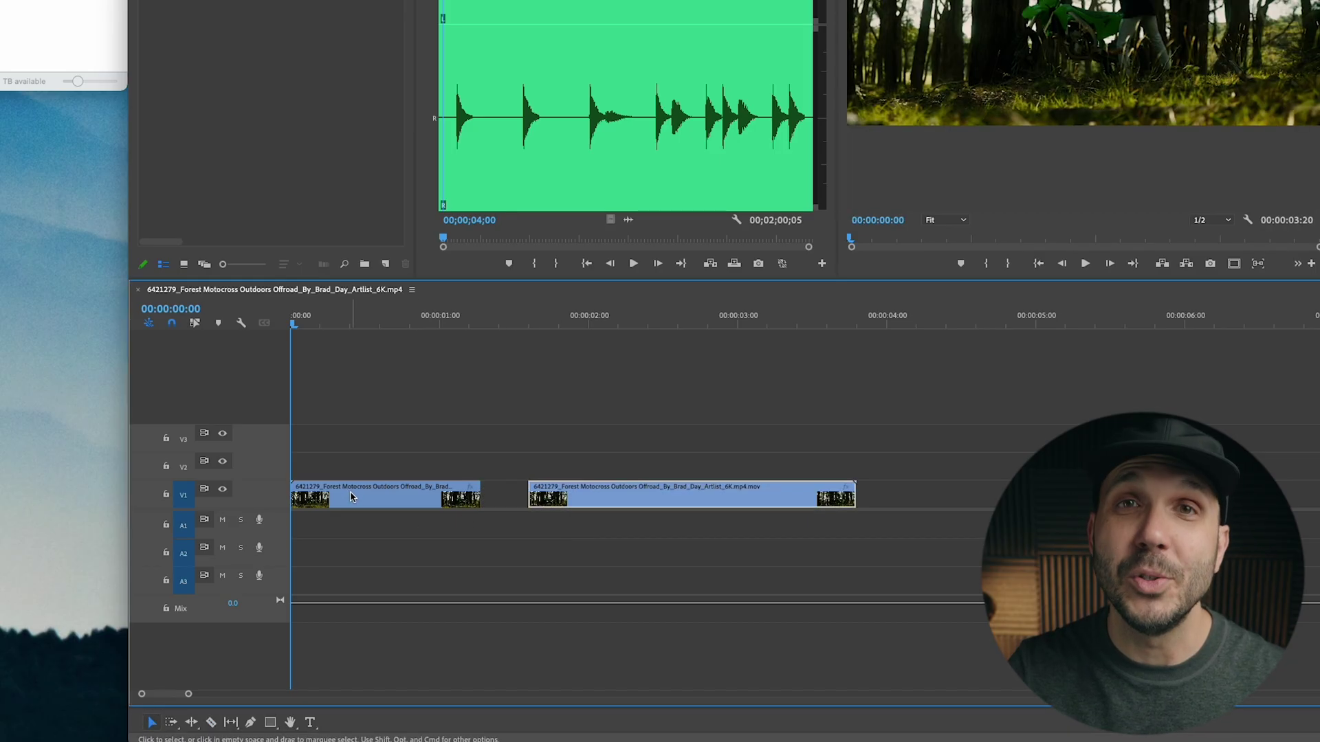
left_click(350, 495)
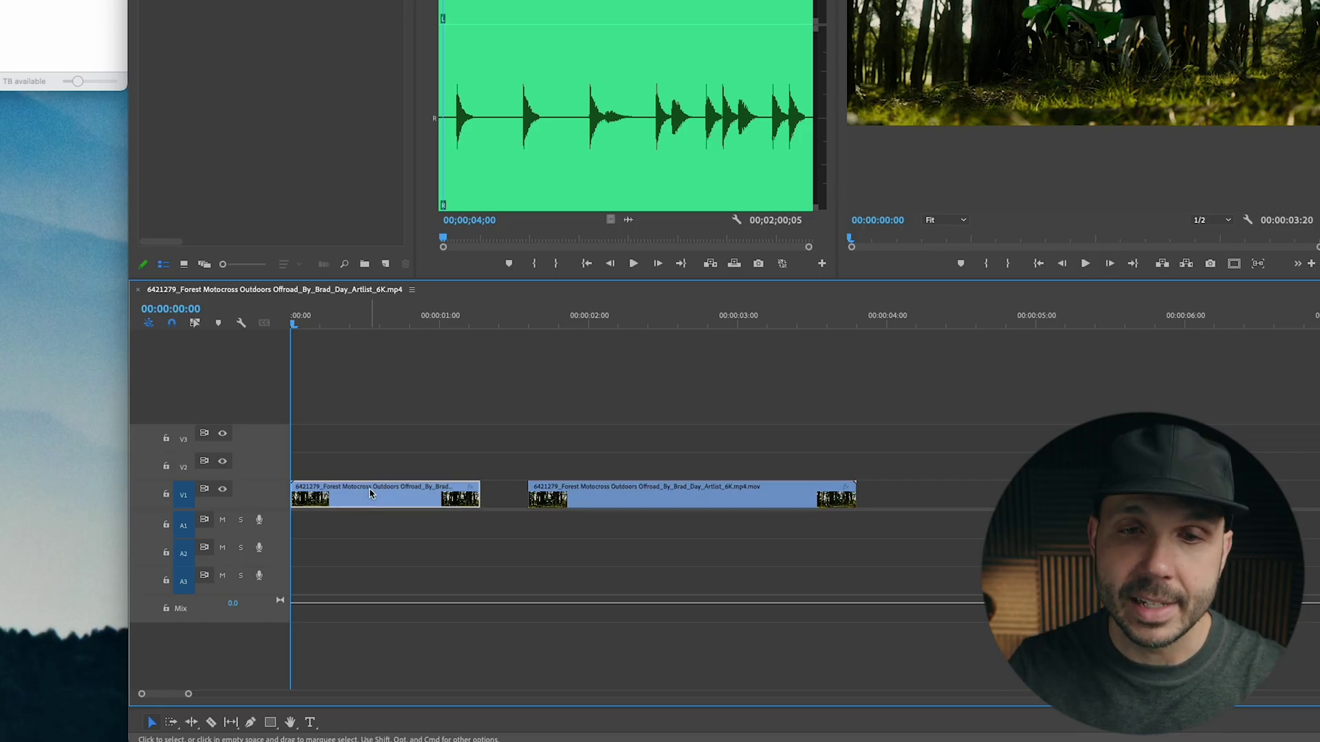
Delete the clip's first piece, move the remainder earlier, and trim its end shorter.
key("Delete")
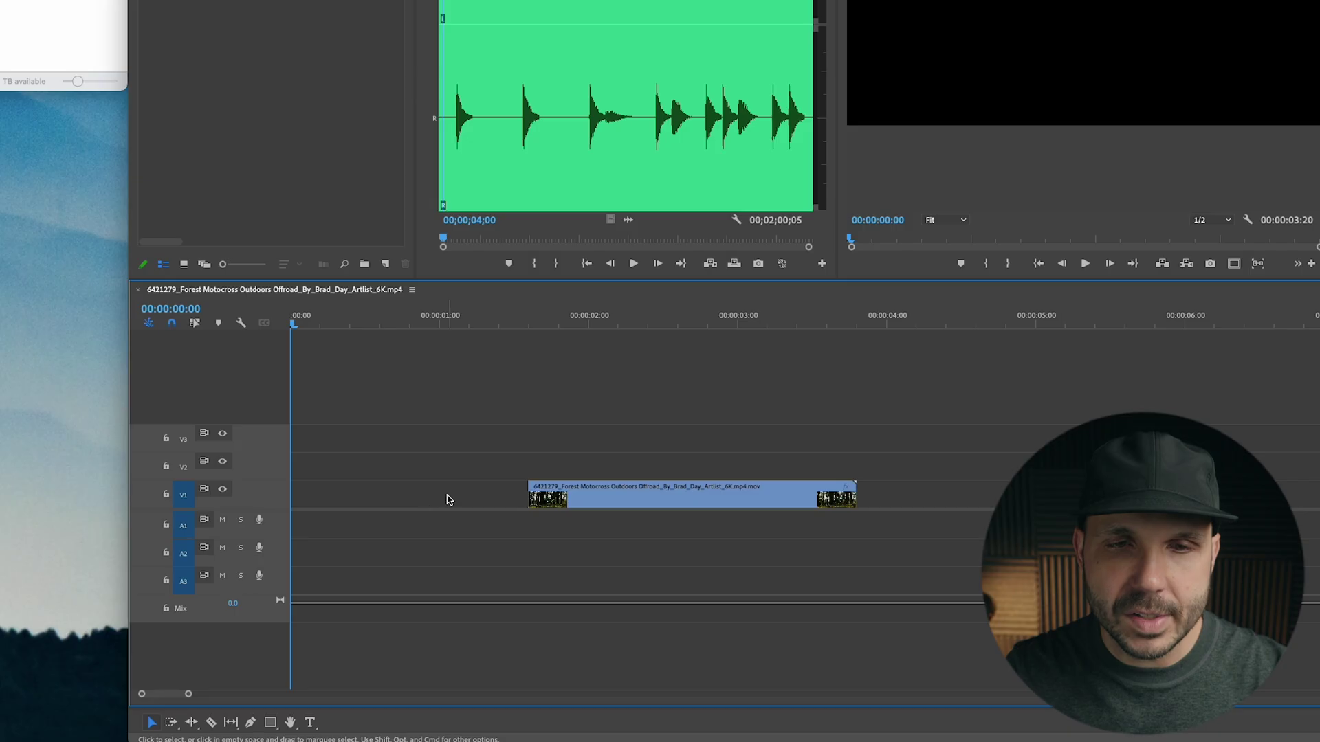
left_click_drag(557, 502, 451, 493)
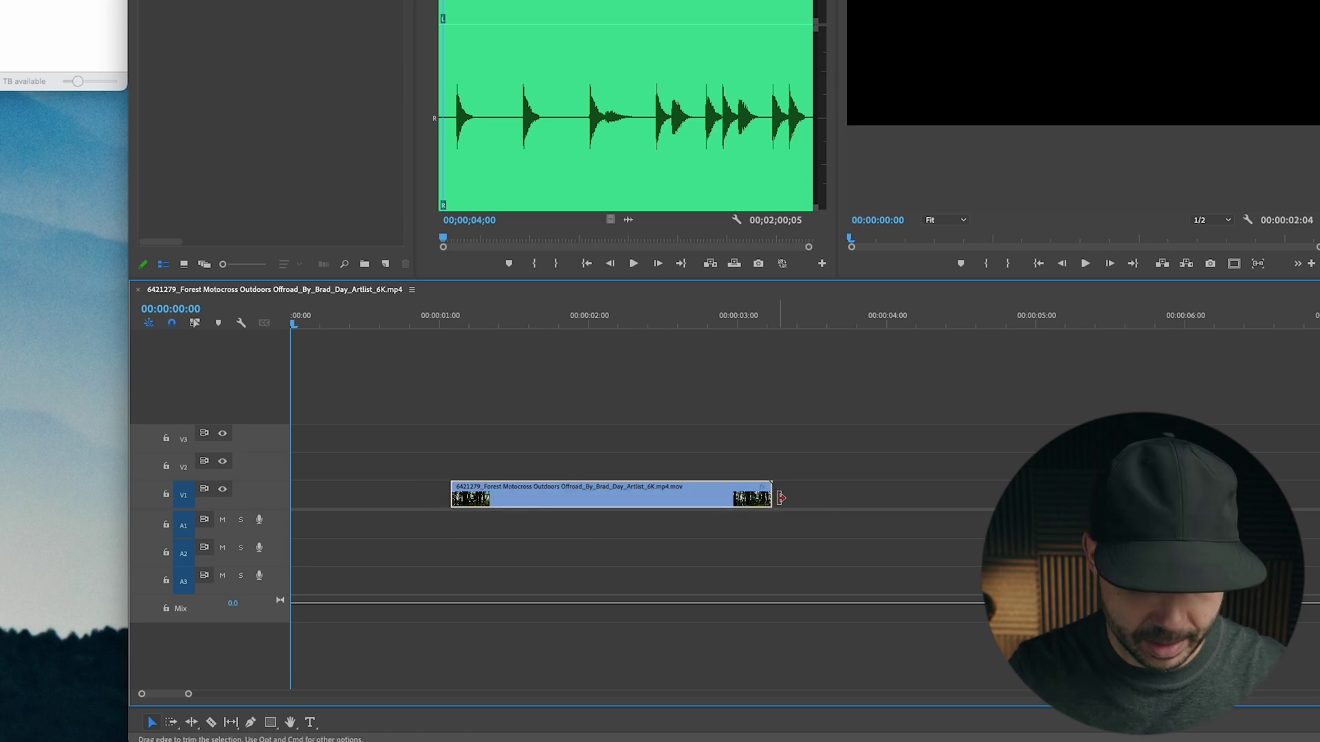
left_click_drag(772, 495, 634, 495)
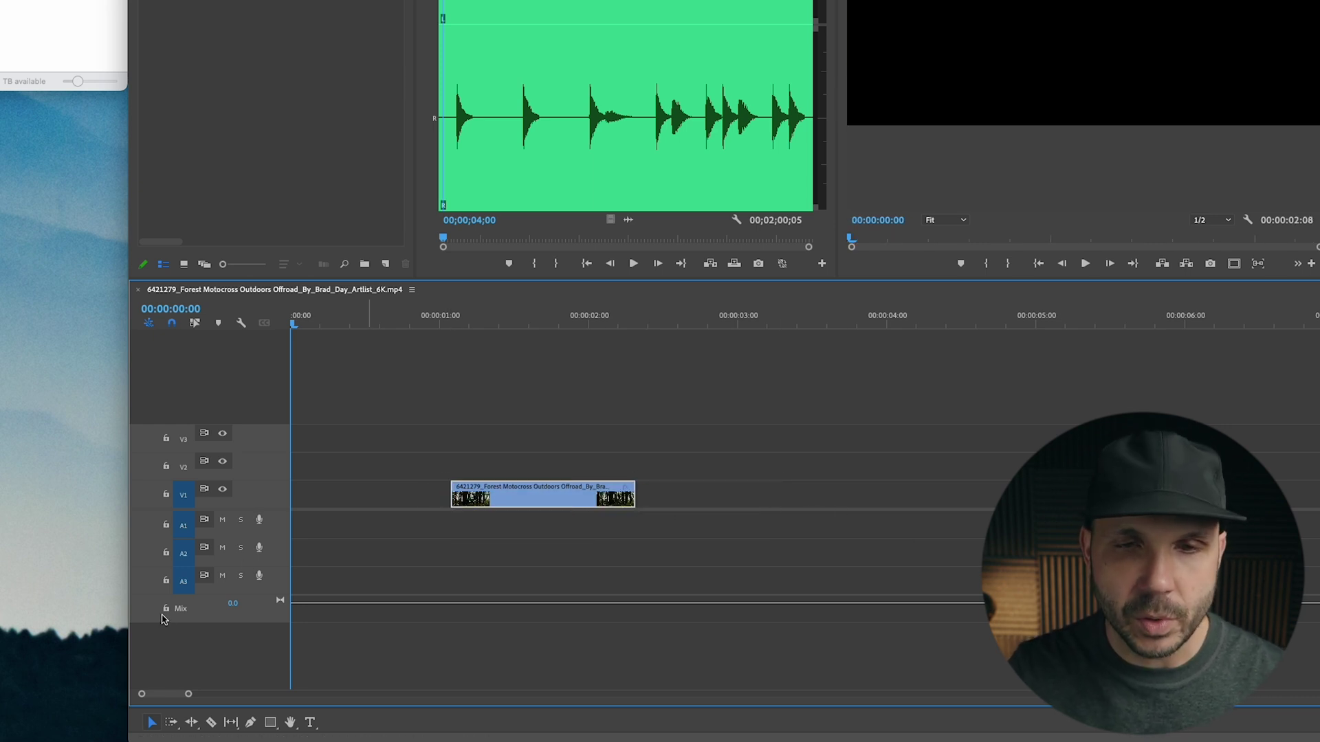
Split the shortened clip again and place its first piece after the second.
left_click(212, 723)
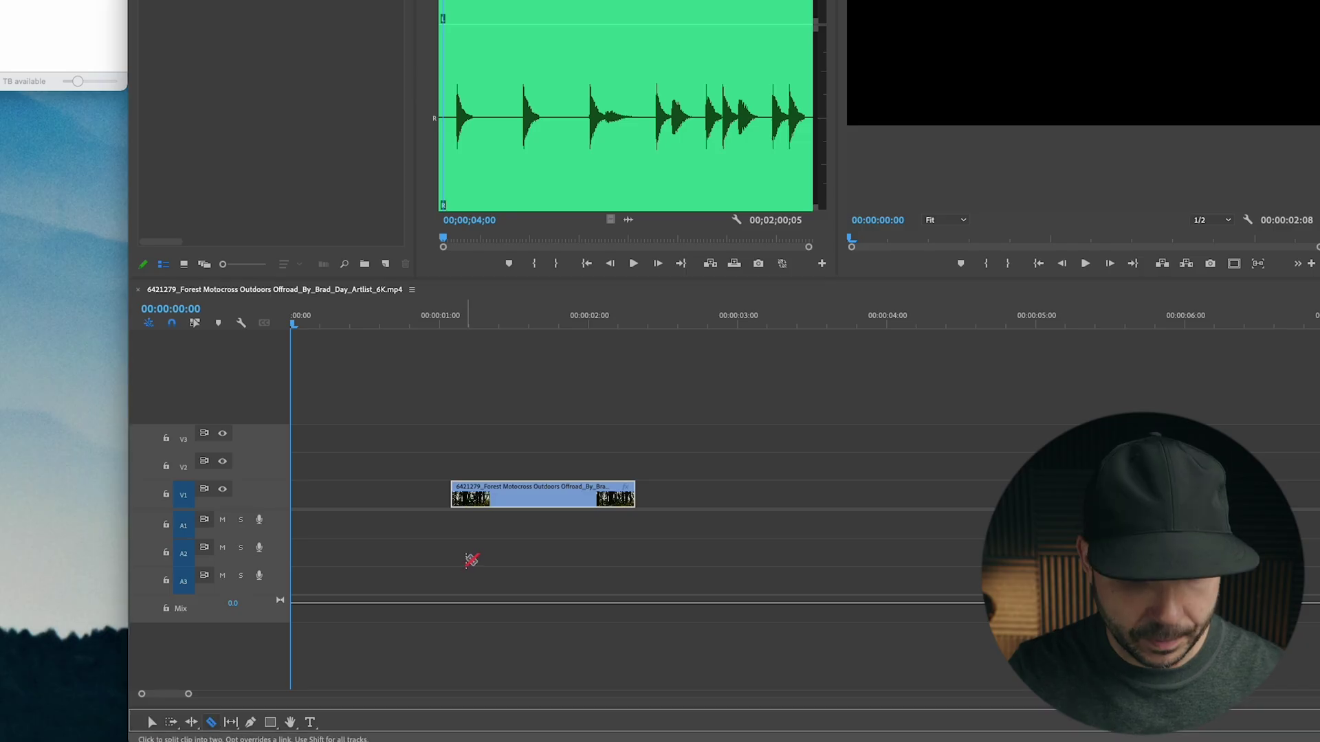
left_click(548, 495)
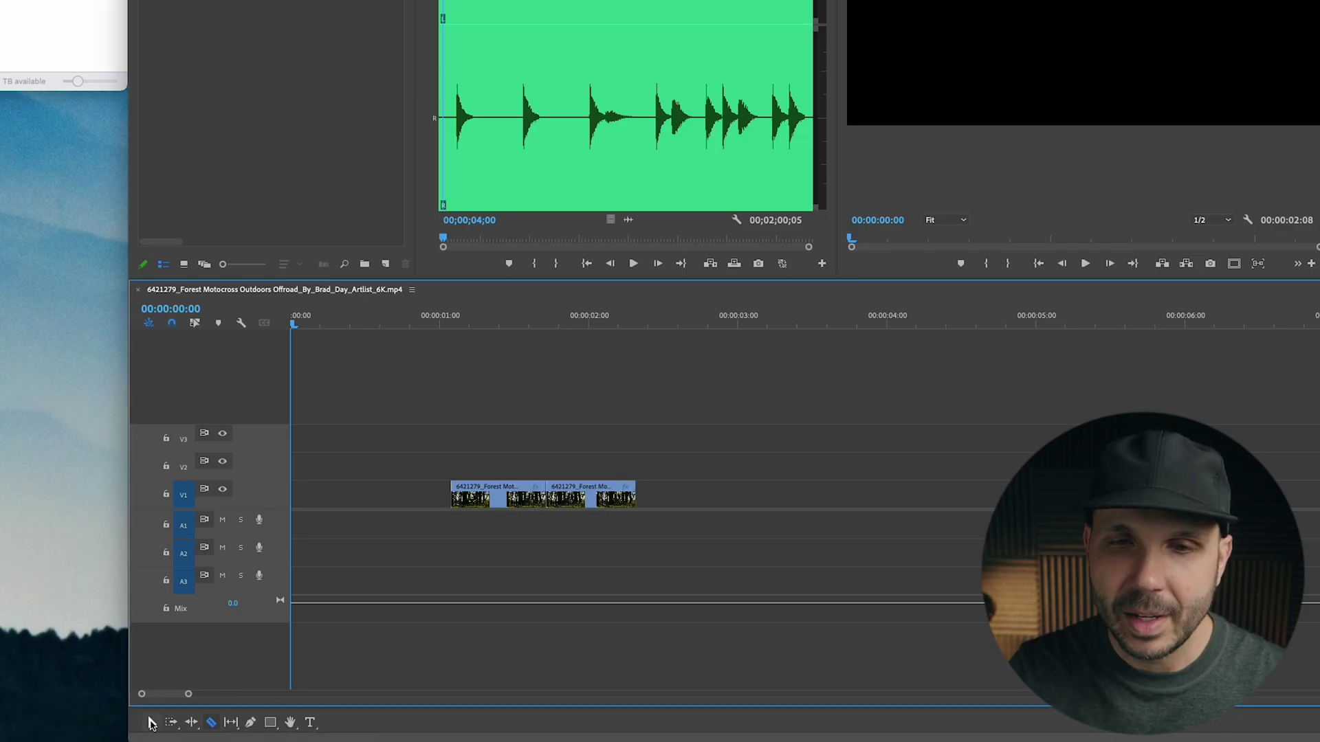
left_click(152, 723)
left_click_drag(590, 500, 667, 499)
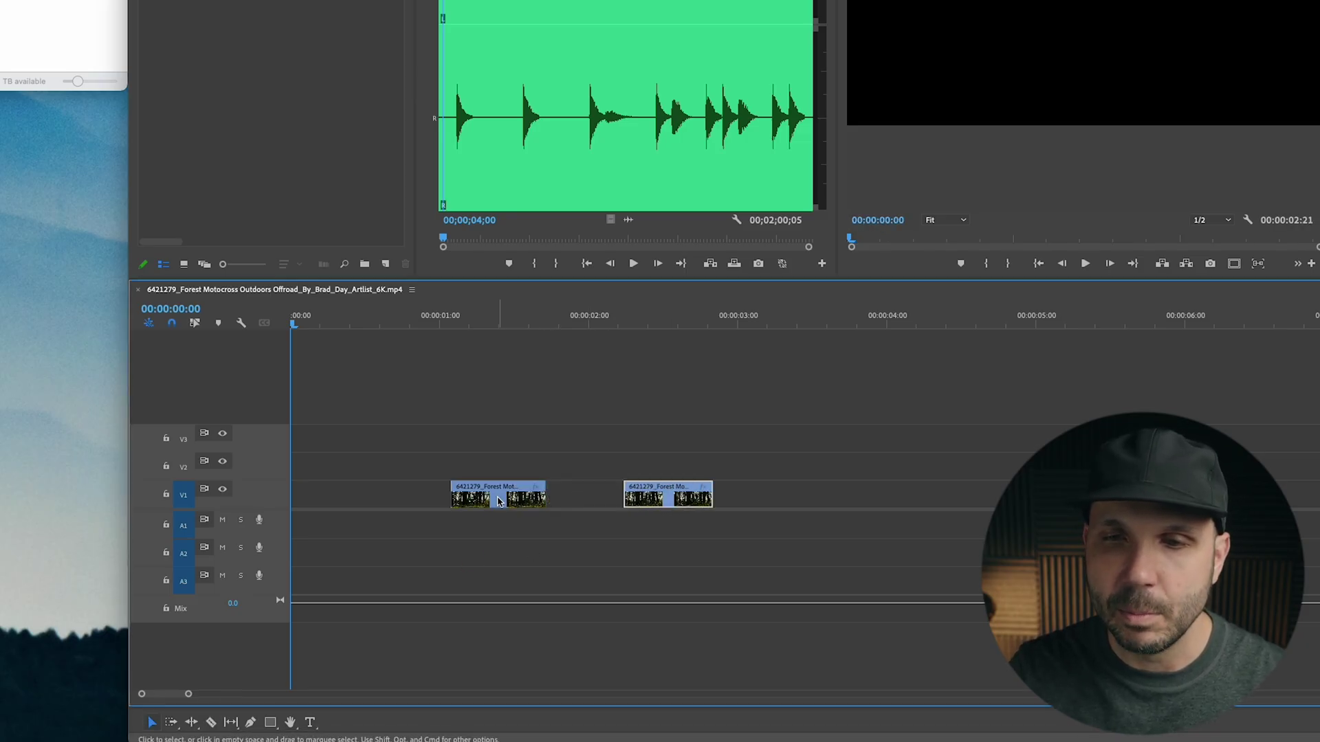
left_click_drag(498, 501, 797, 496)
left_click(688, 496)
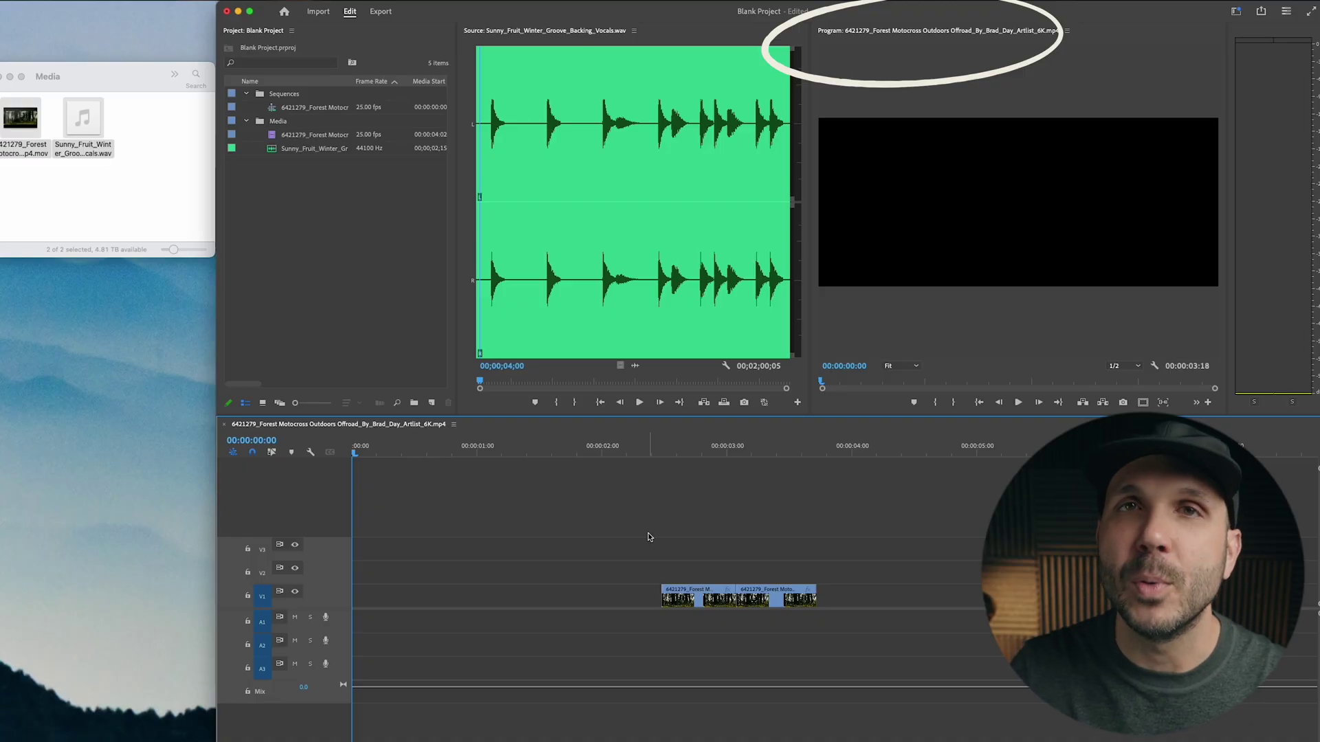
Move the playhead from 00:00:01:23 forward to about 00:00:02:21.
left_click(919, 75)
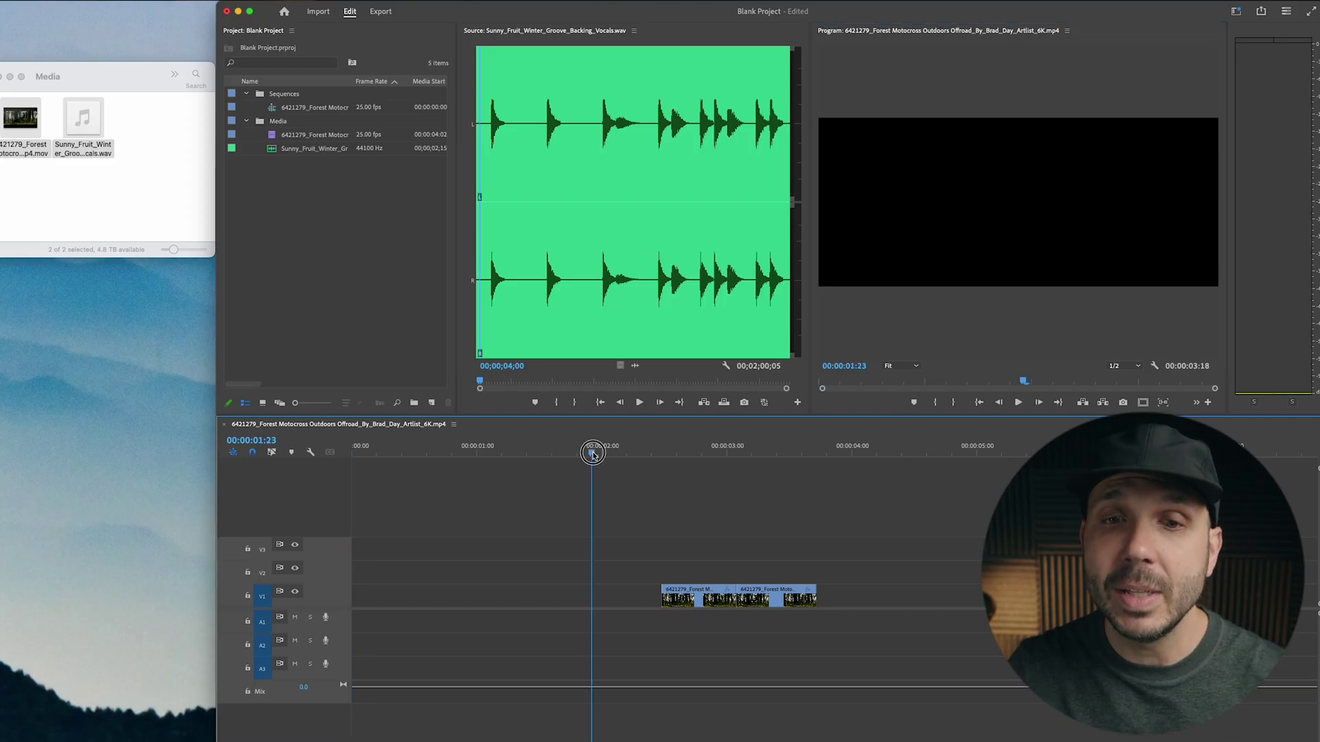
left_click(591, 451)
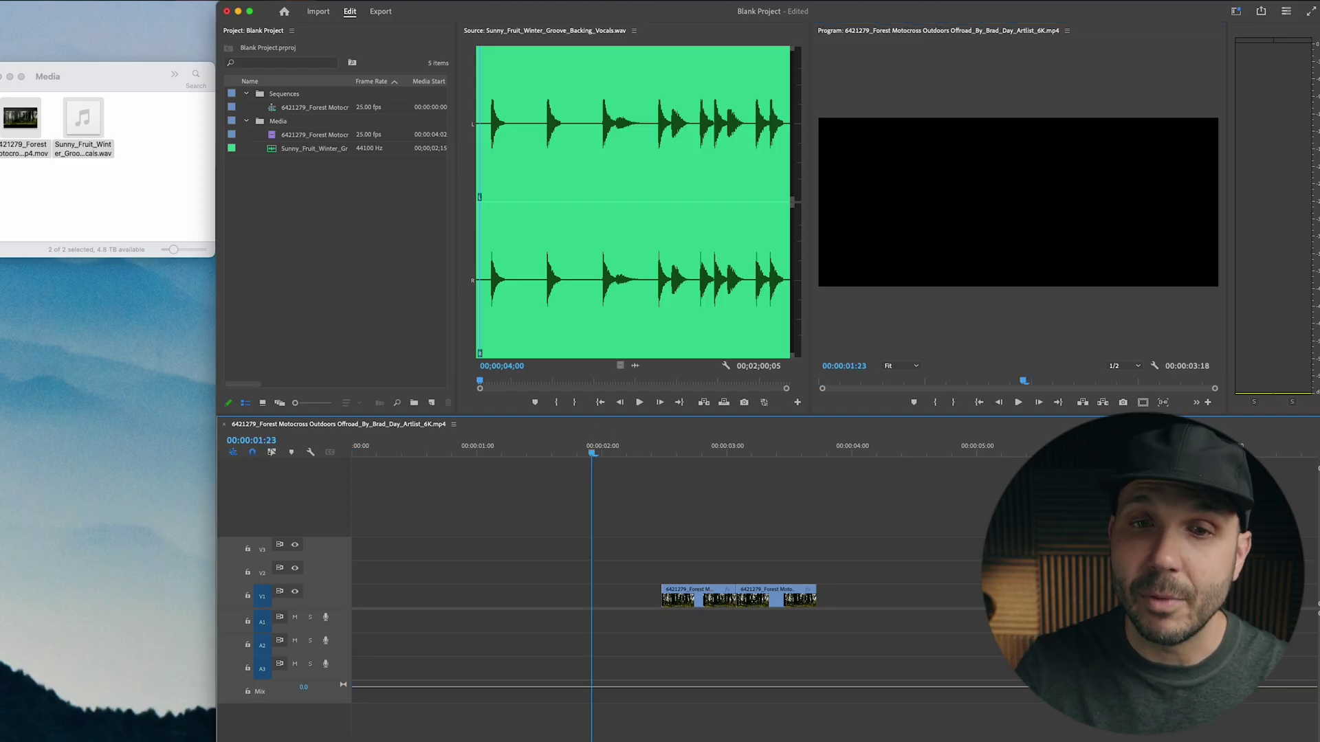
left_click_drag(592, 451, 704, 455)
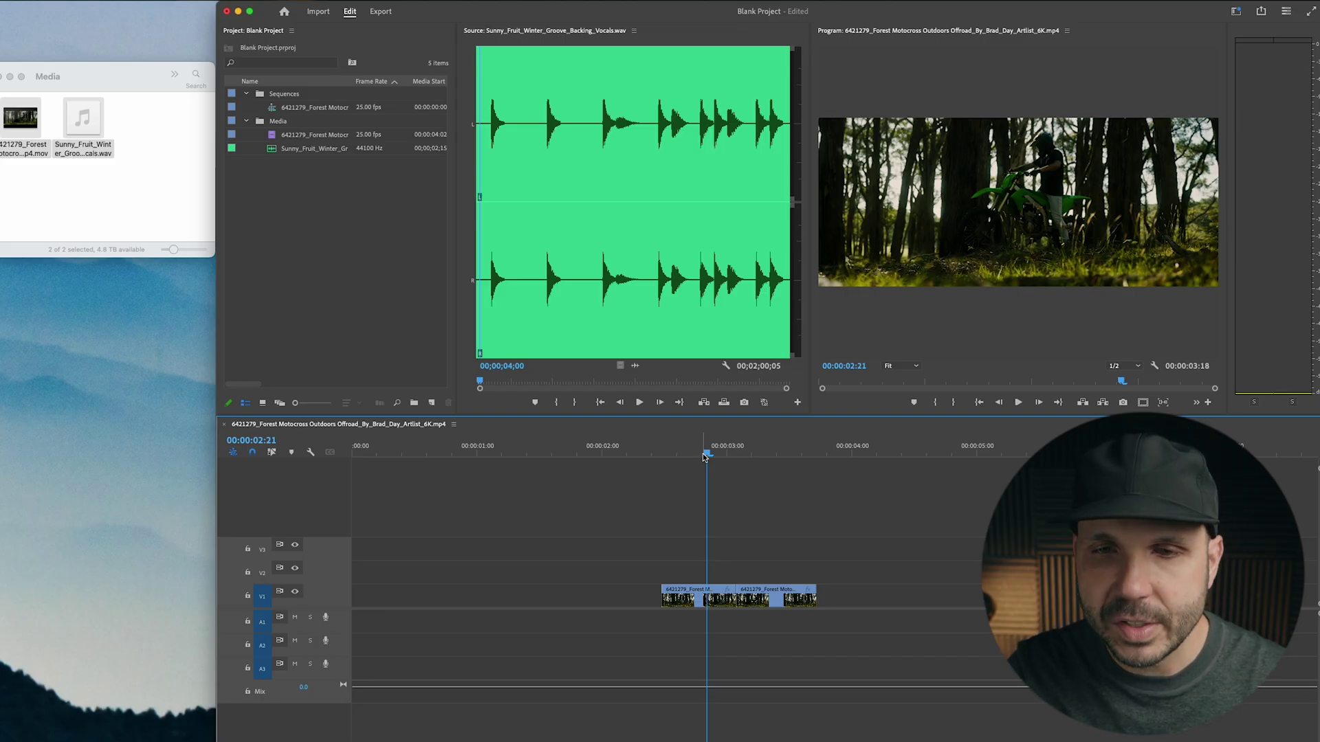
left_click_drag(693, 457, 663, 456)
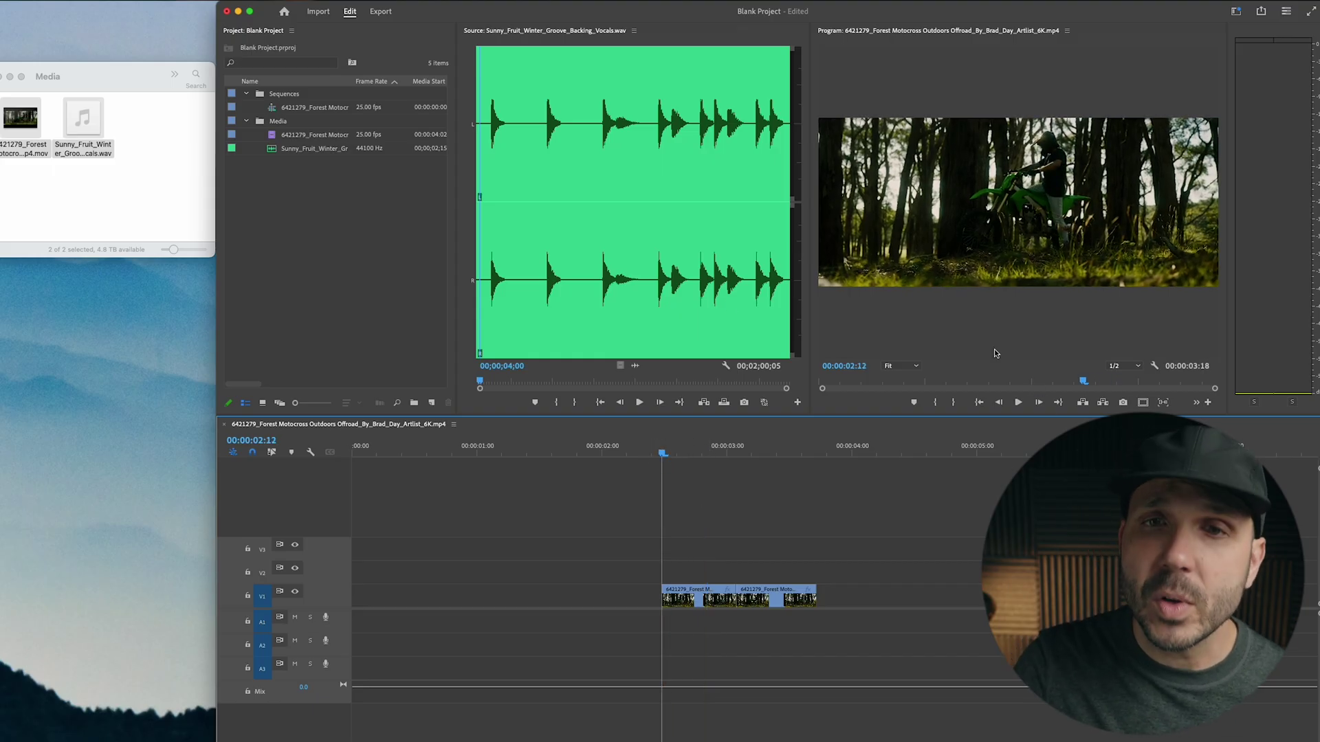
left_click(1020, 316)
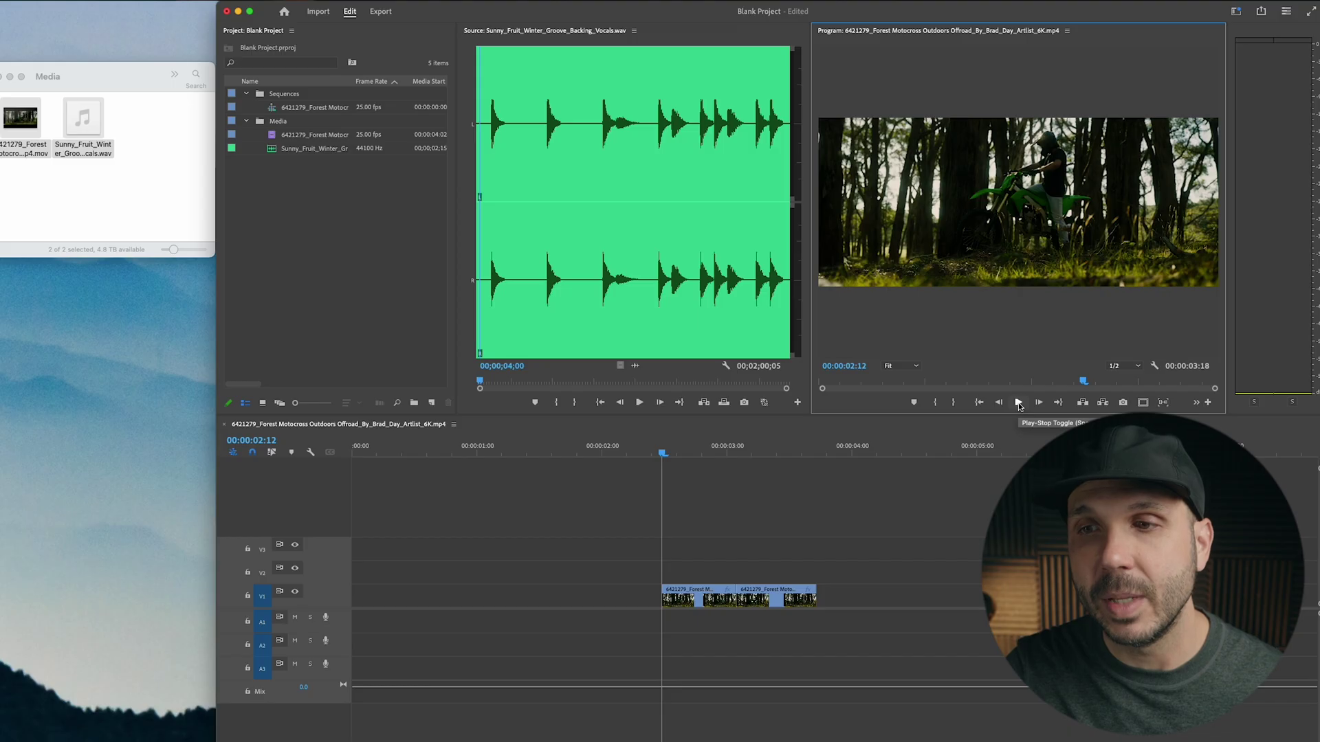
left_click(1019, 403)
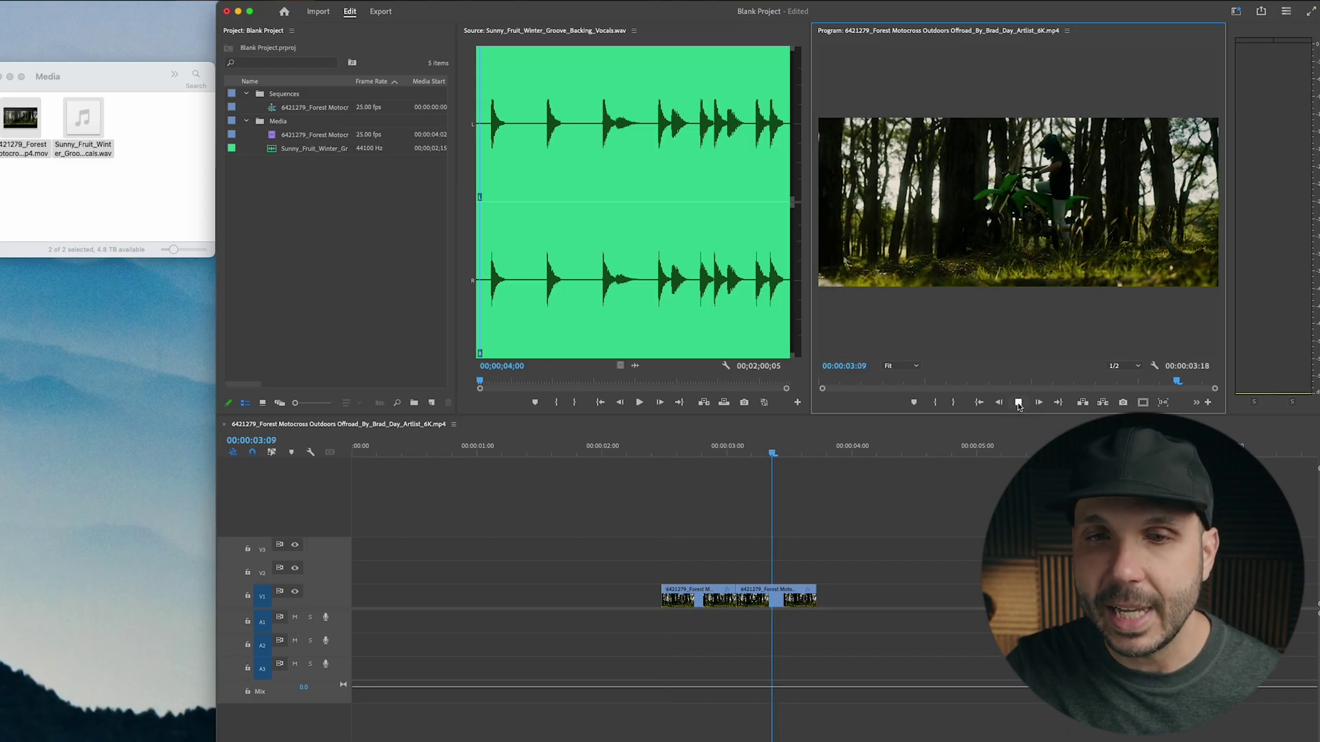
left_click(662, 454)
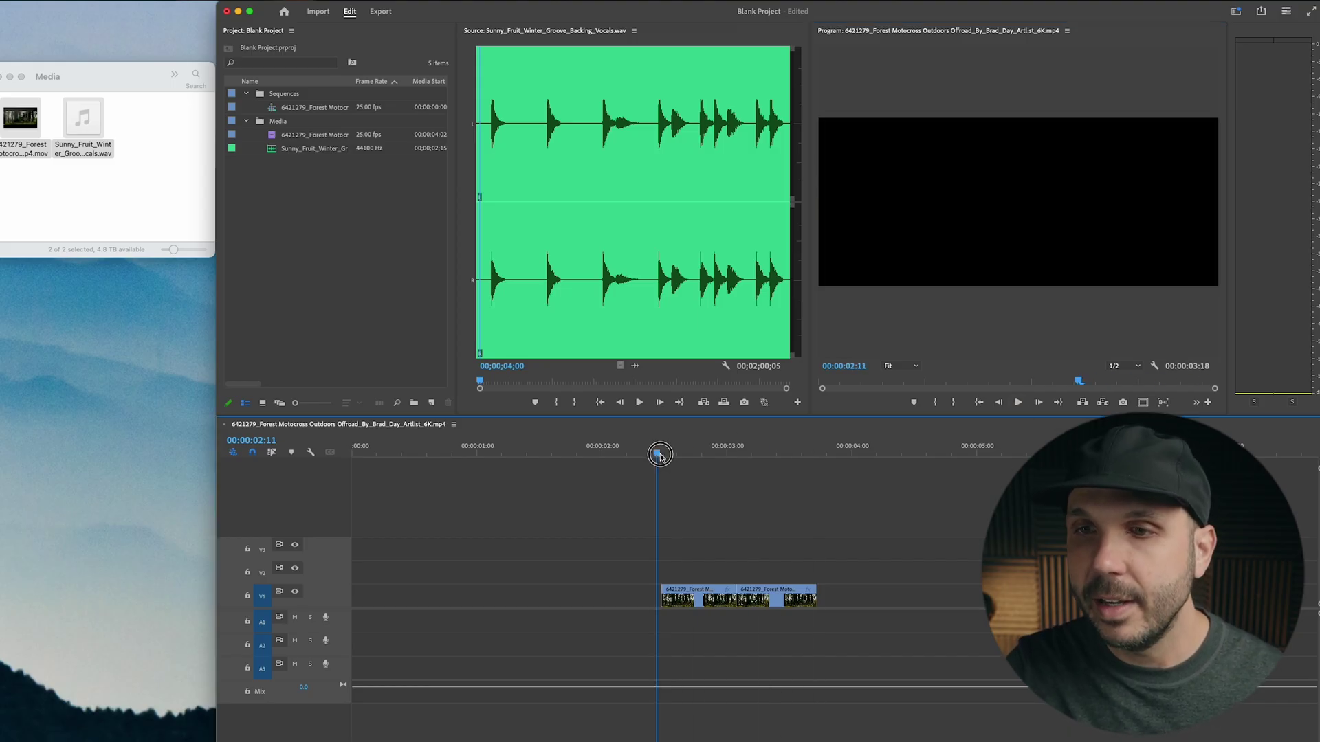
left_click(1019, 404)
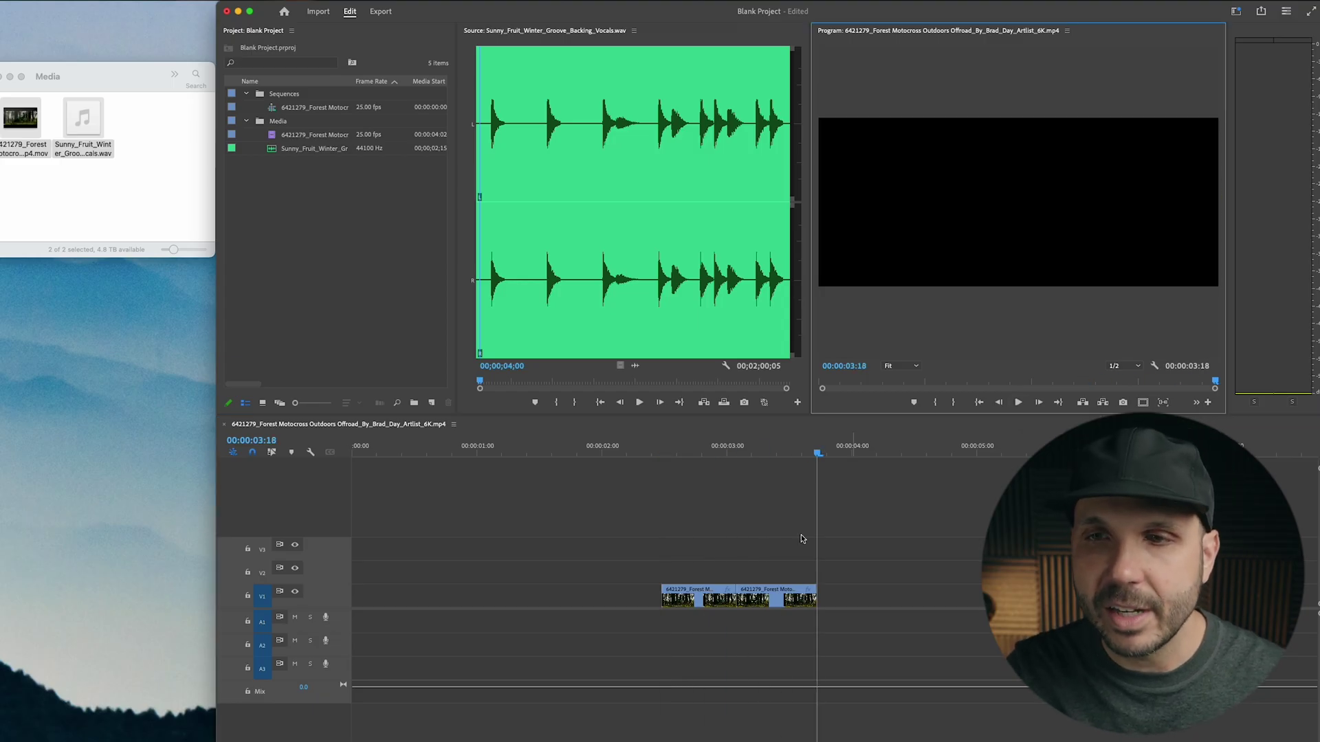
left_click(662, 454)
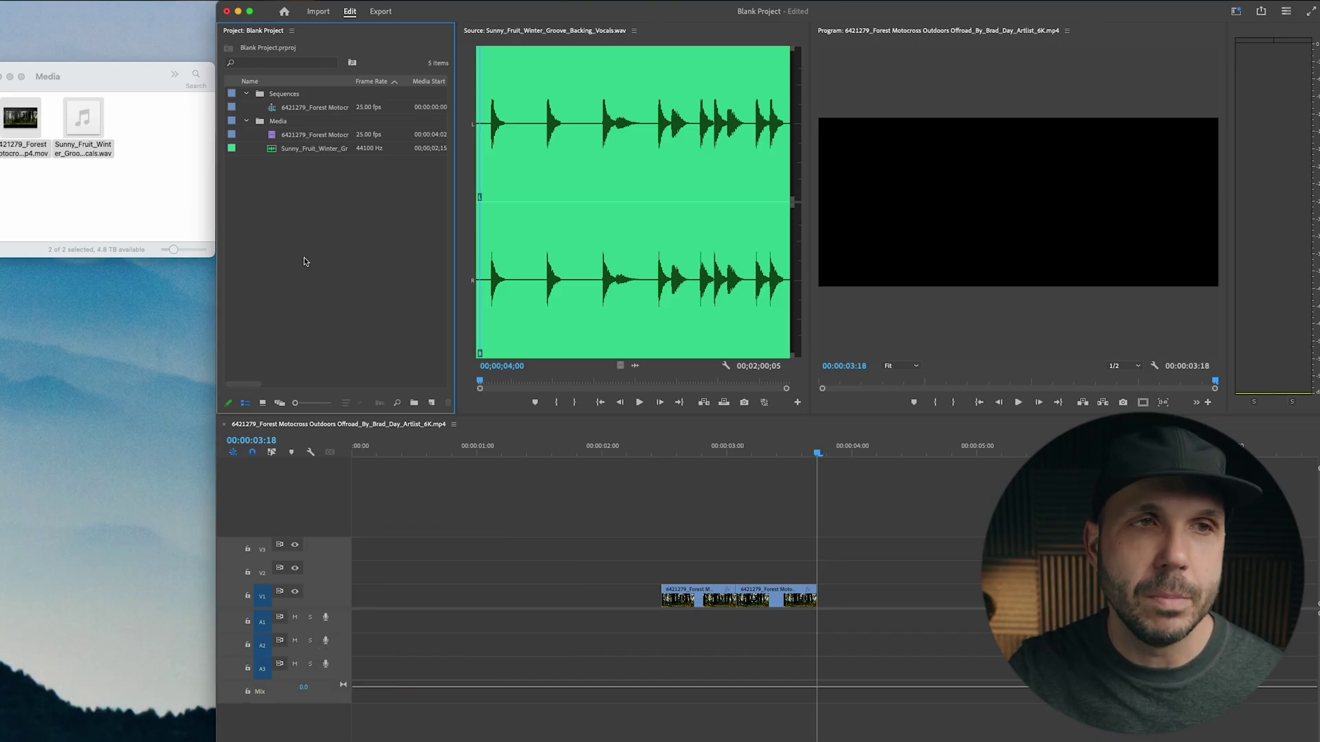
Put Sunny_Fruit_Winter_Groove_Backing_Vocals.wav on A1 under the bike clips and play from just before them.
left_click(88, 171)
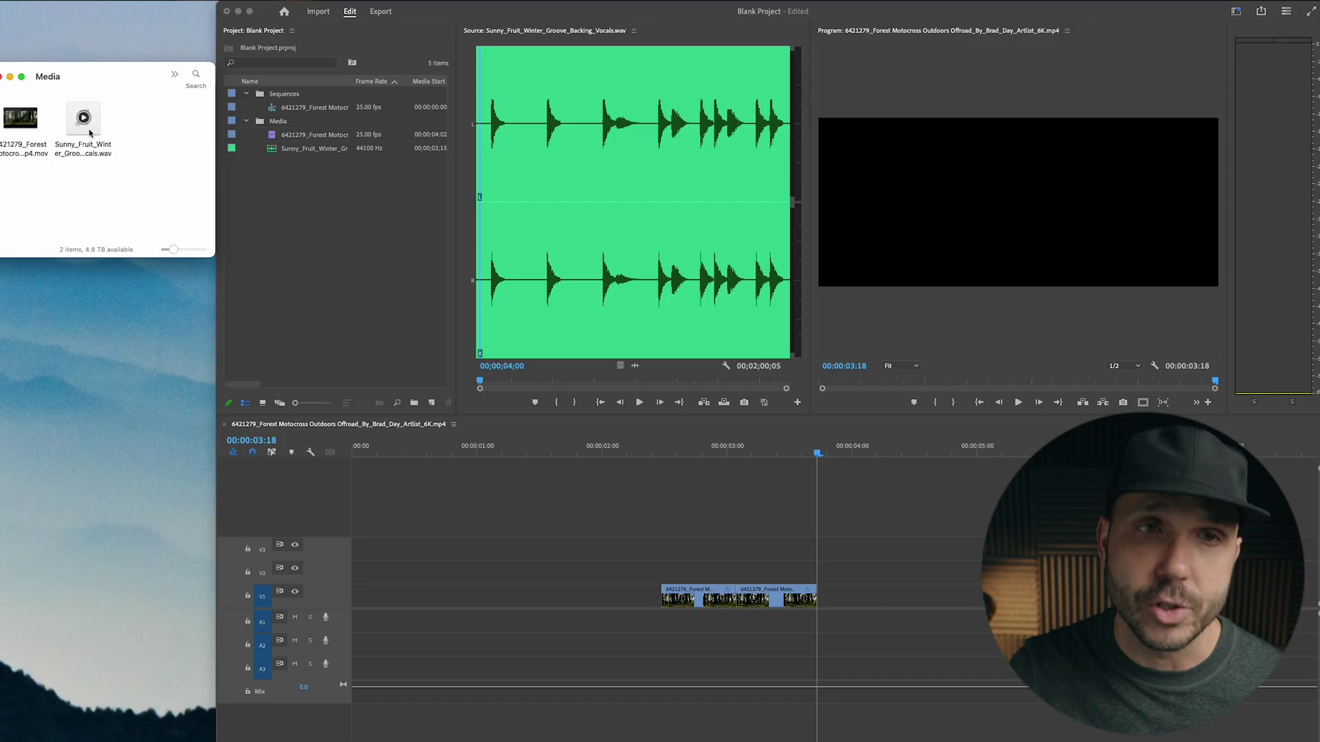
left_click(274, 151)
left_click(273, 151)
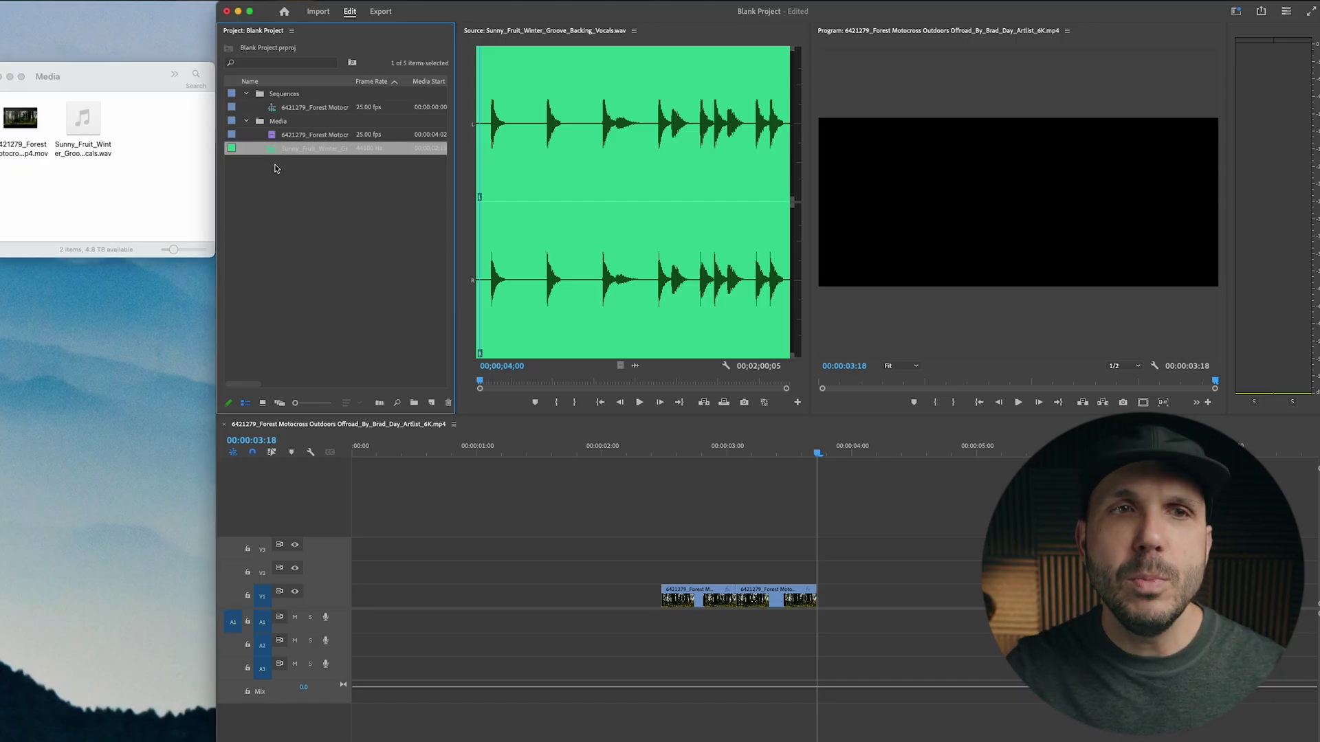
left_click(275, 169)
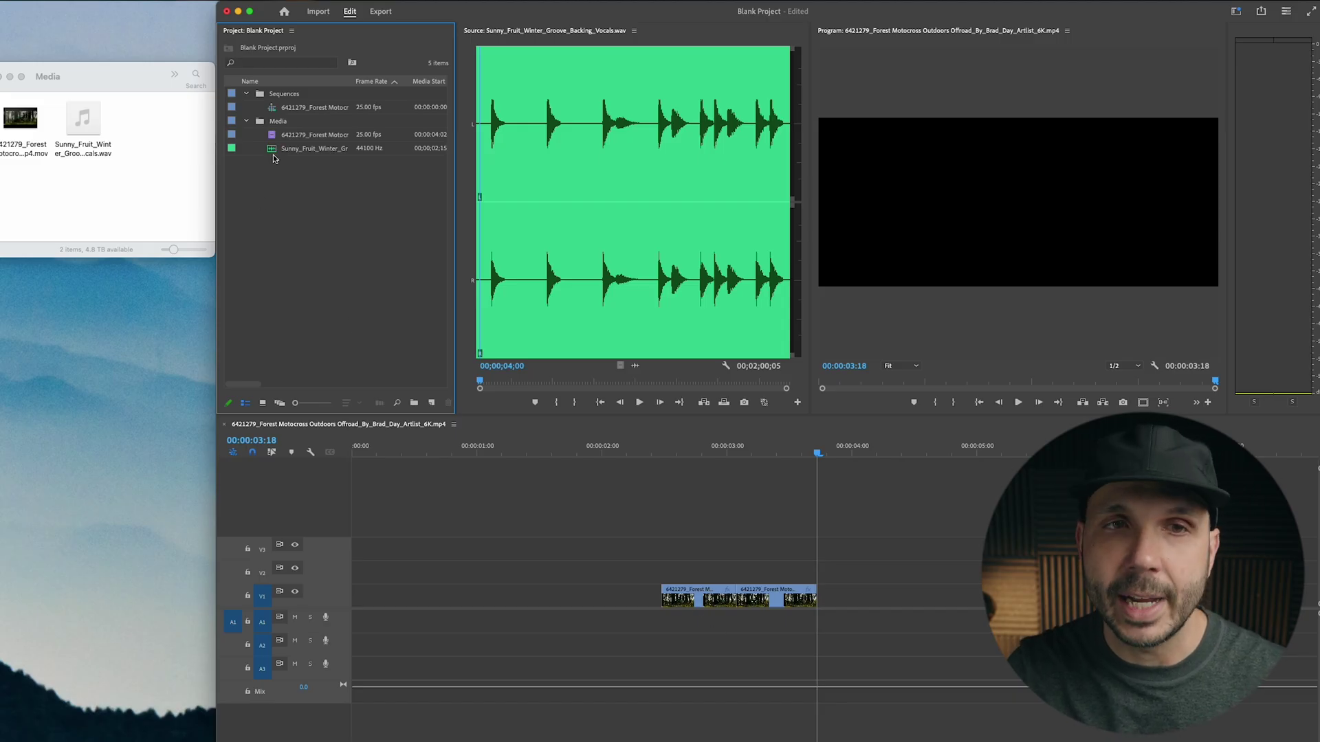
left_click_drag(270, 152, 621, 618)
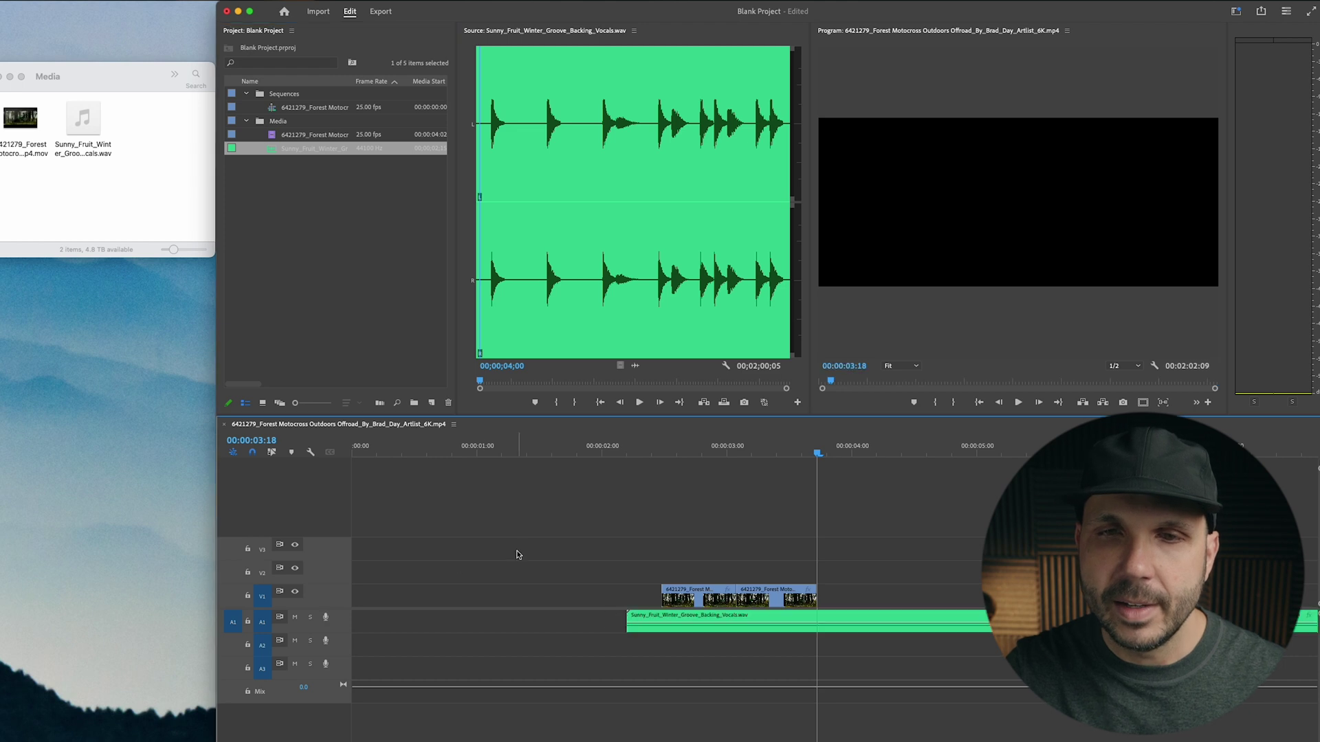
mouse_move(670, 455)
left_mouse_down()
mouse_move(640, 455)
mouse_move(674, 455)
mouse_move(650, 455)
left_mouse_up()
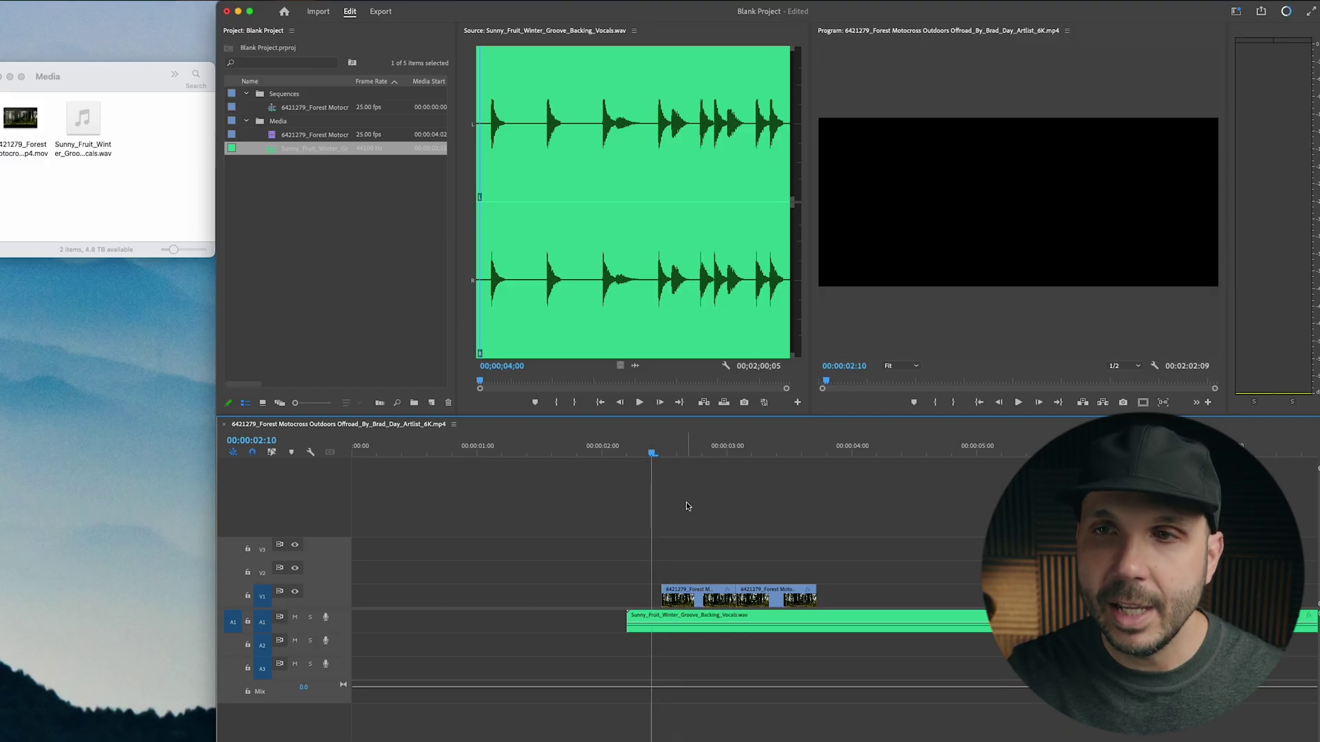
key("space")
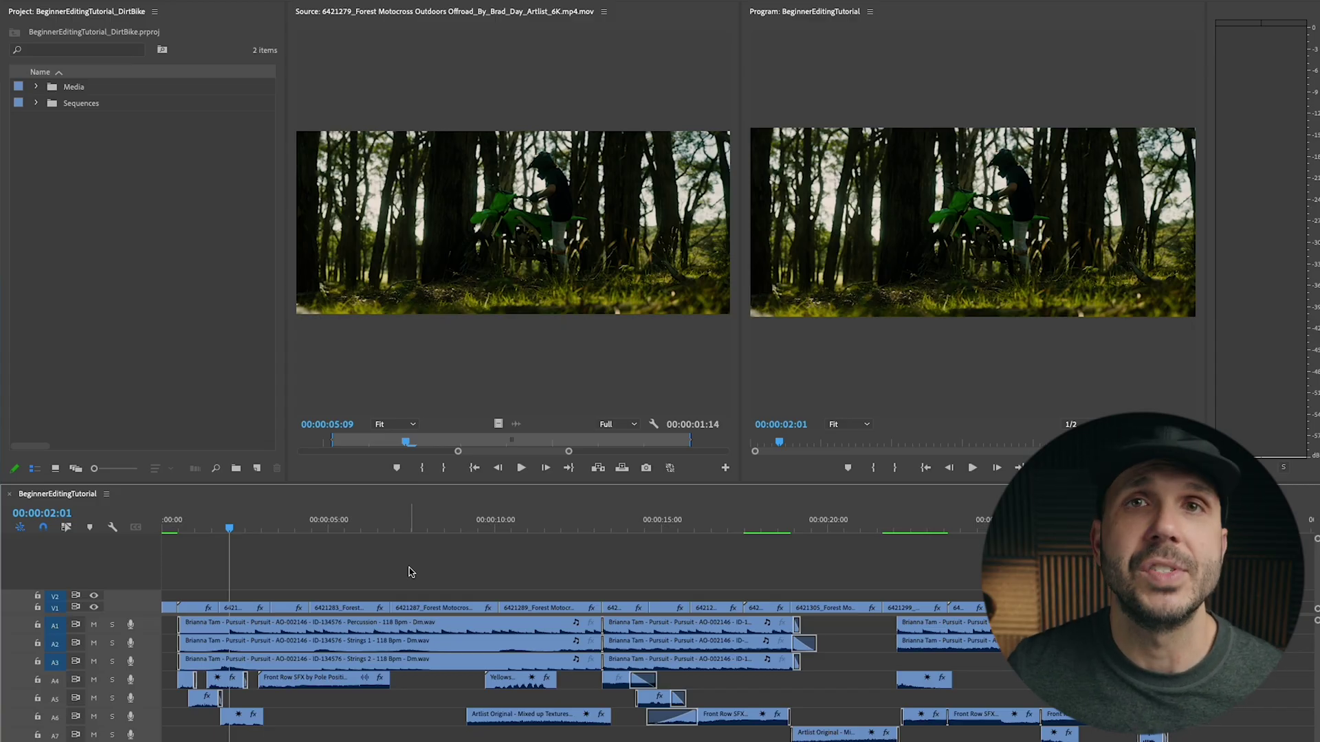
left_click(183, 276)
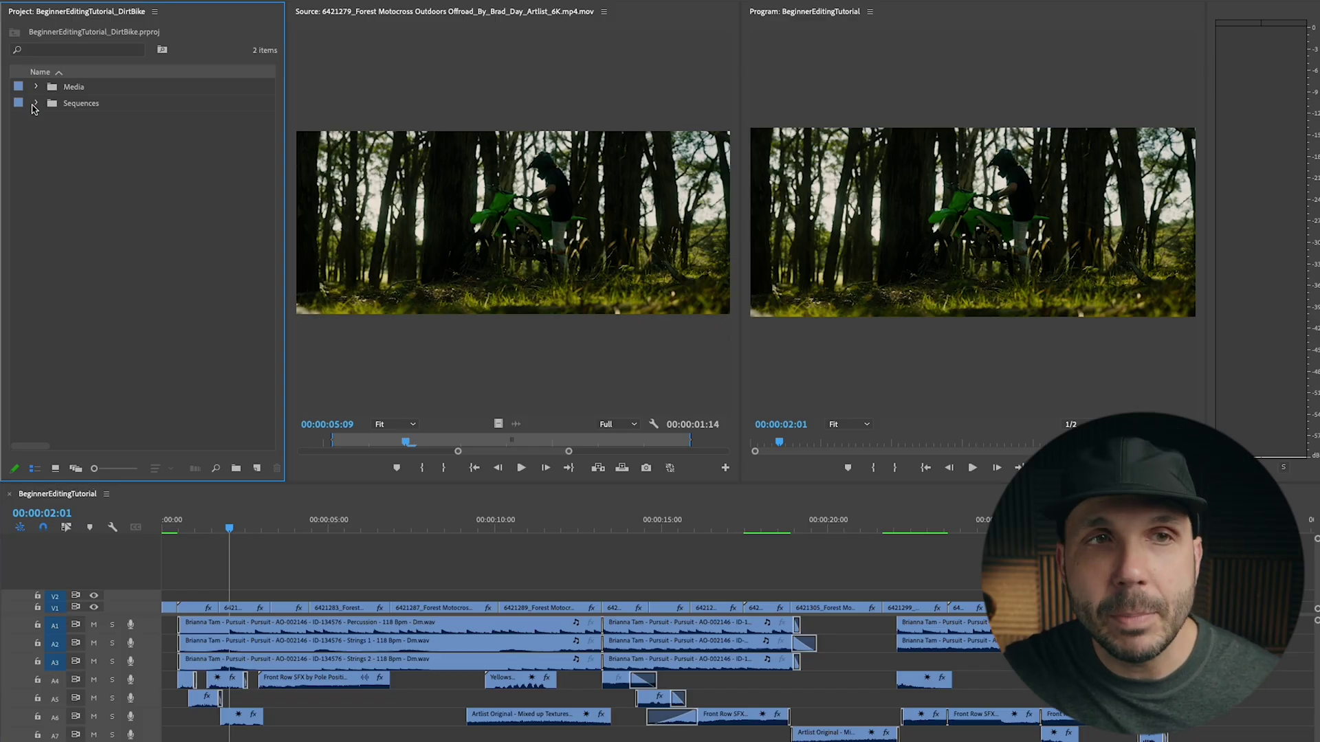
left_click(291, 547)
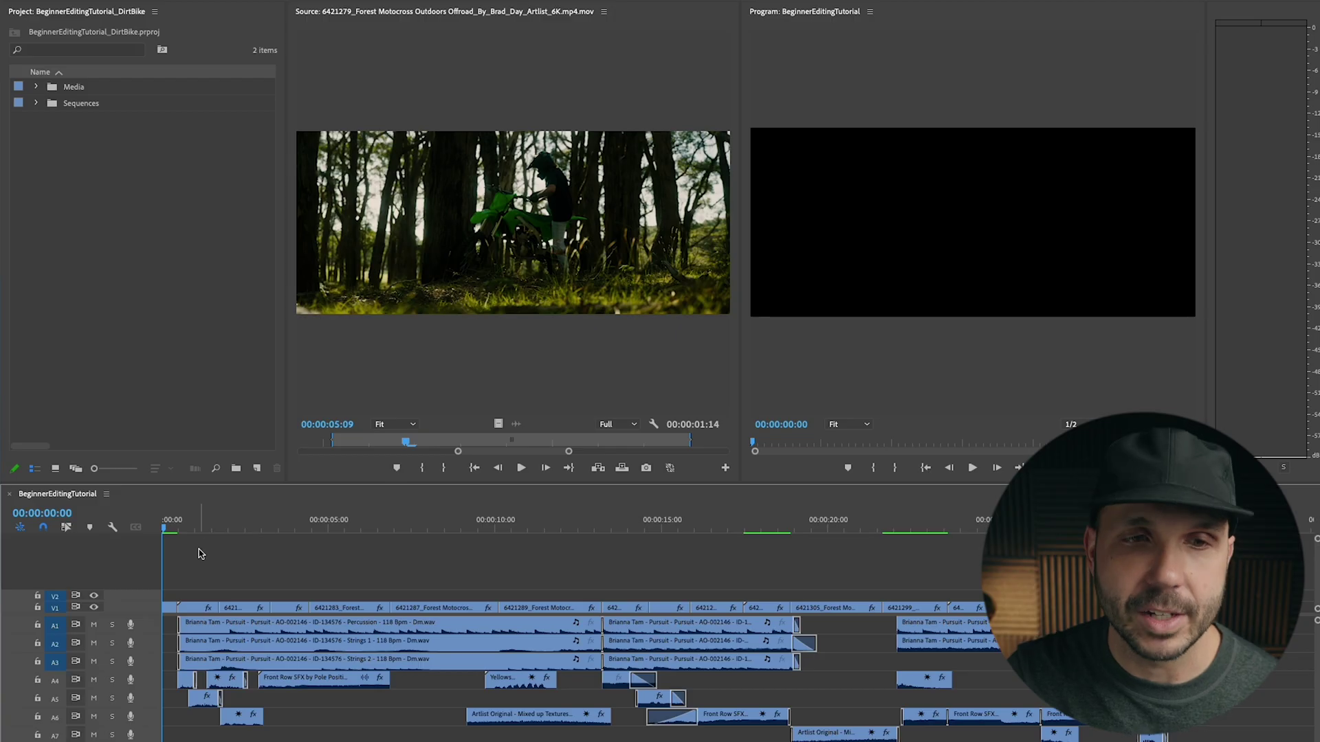
left_click(180, 528)
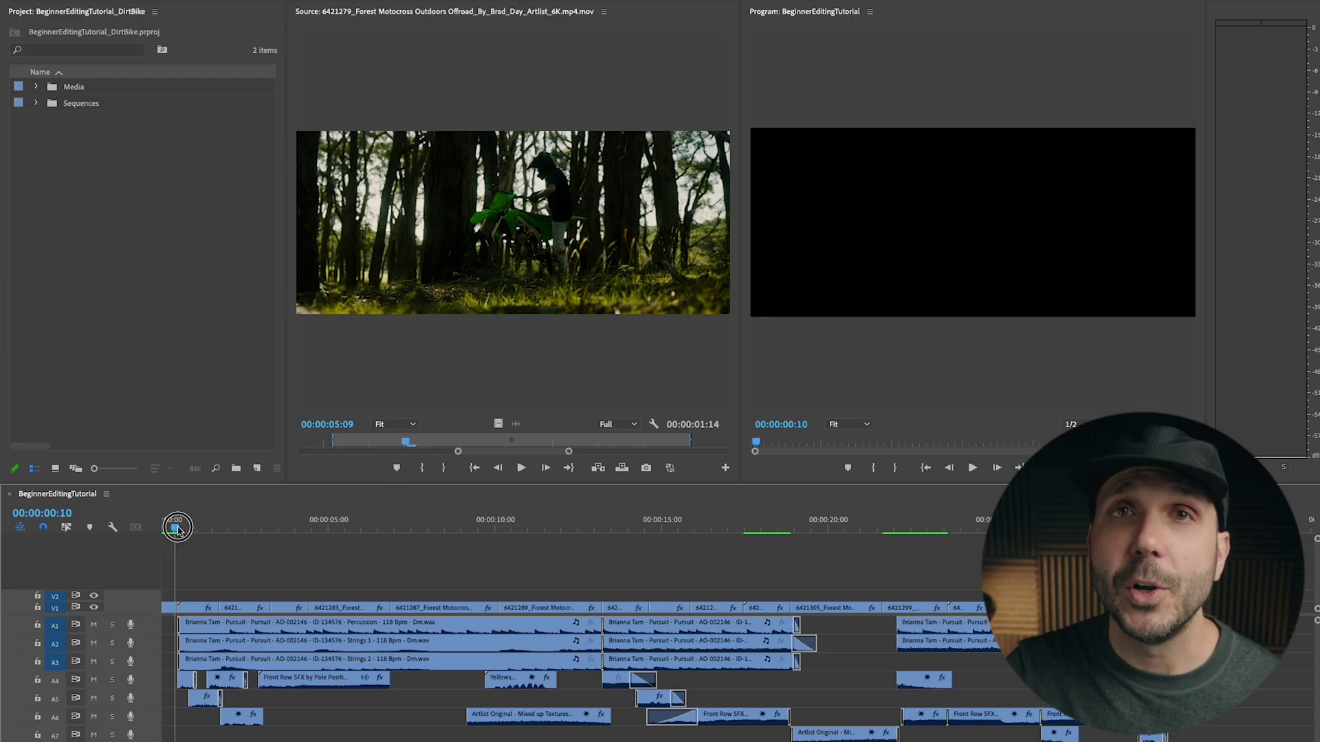
left_click_drag(184, 530, 1076, 539)
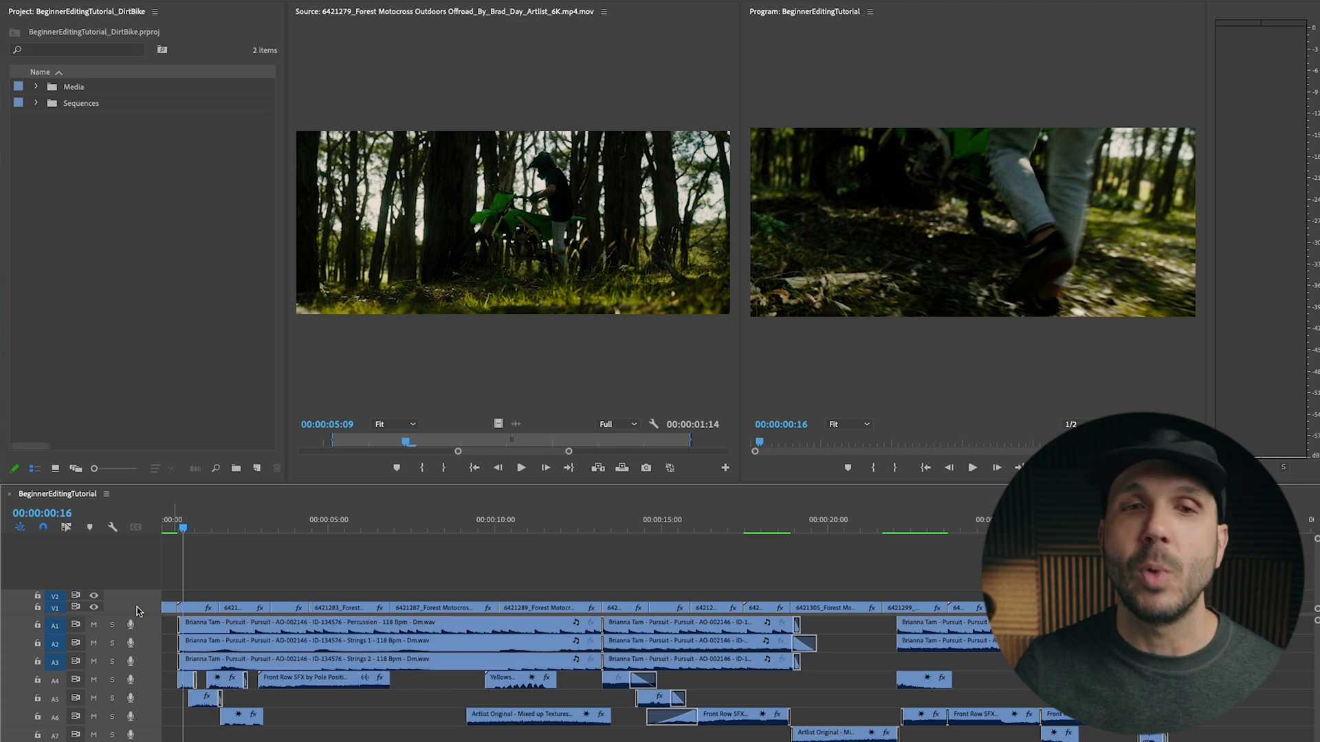
left_click_drag(202, 577, 284, 605)
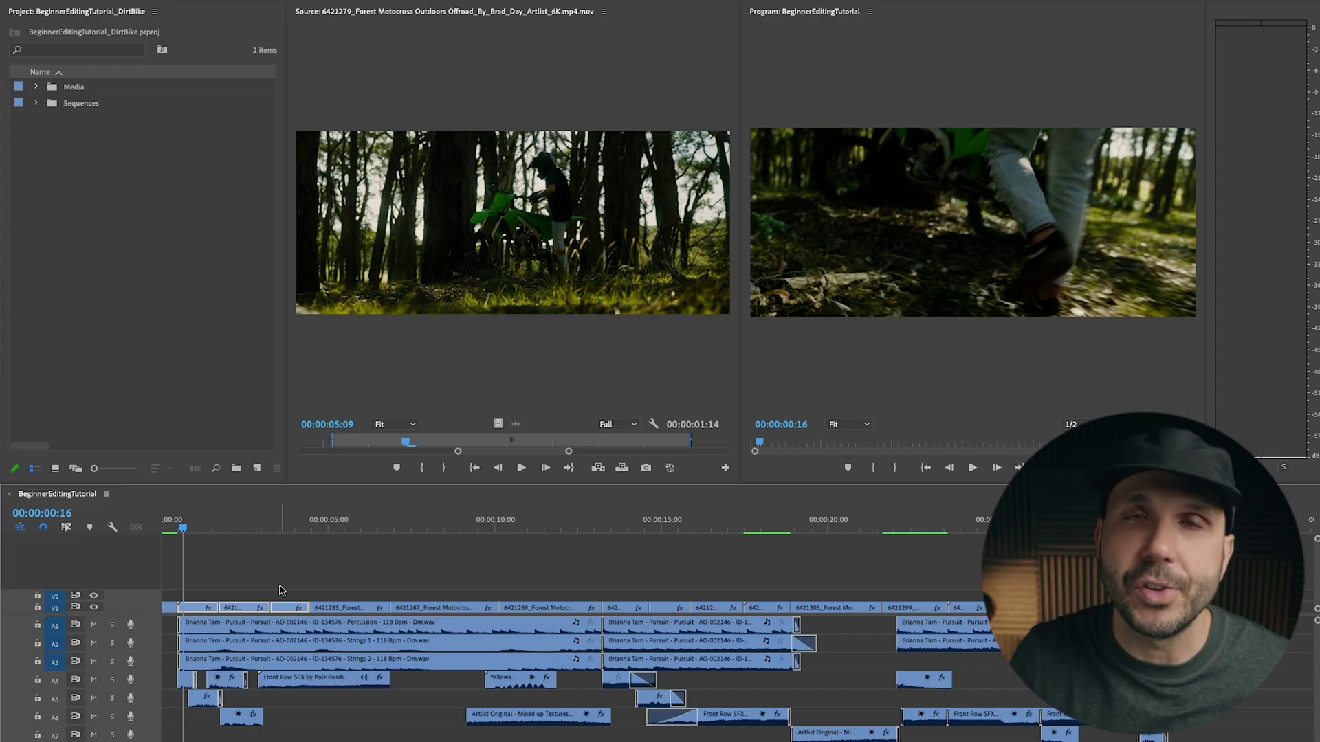
left_click_drag(336, 572, 527, 594)
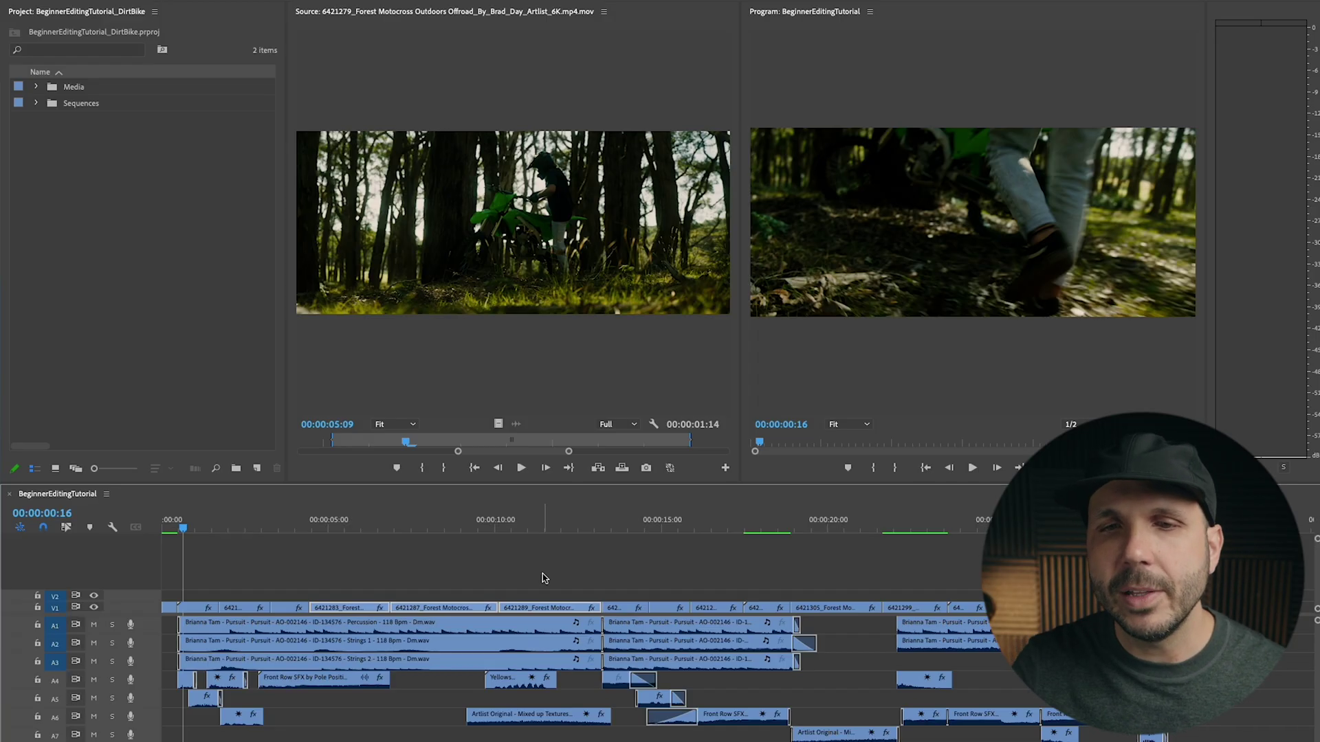
left_click(622, 581)
left_click_drag(623, 571, 761, 582)
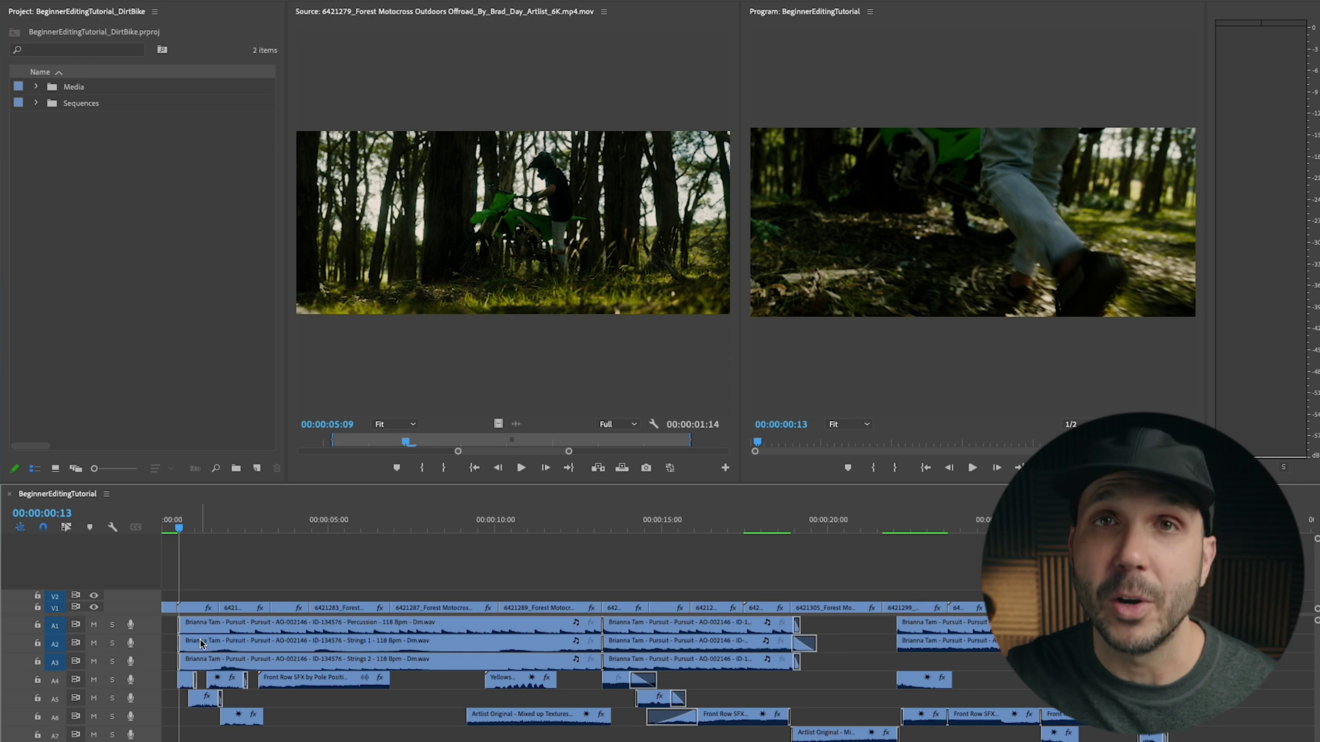
Zoom into the first twelve seconds and scrub from the start to about seven seconds.
key("=")
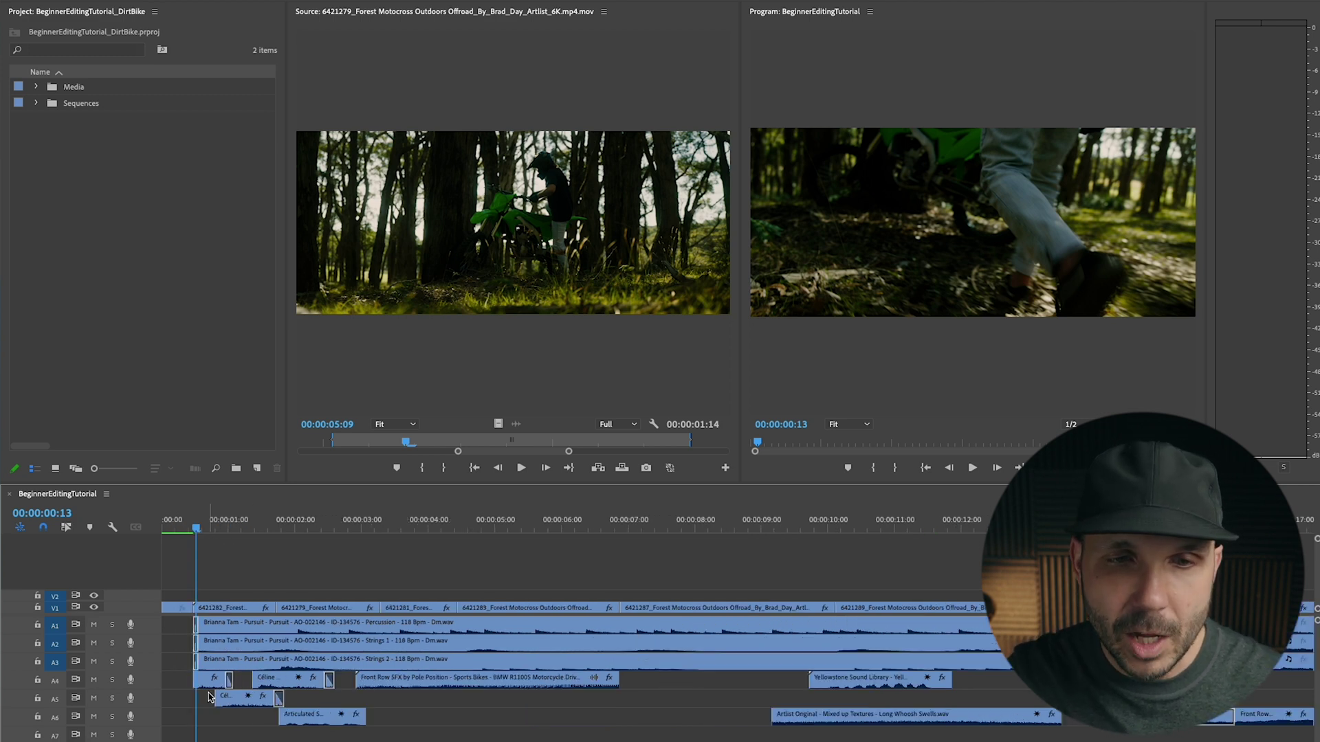
left_click(190, 528)
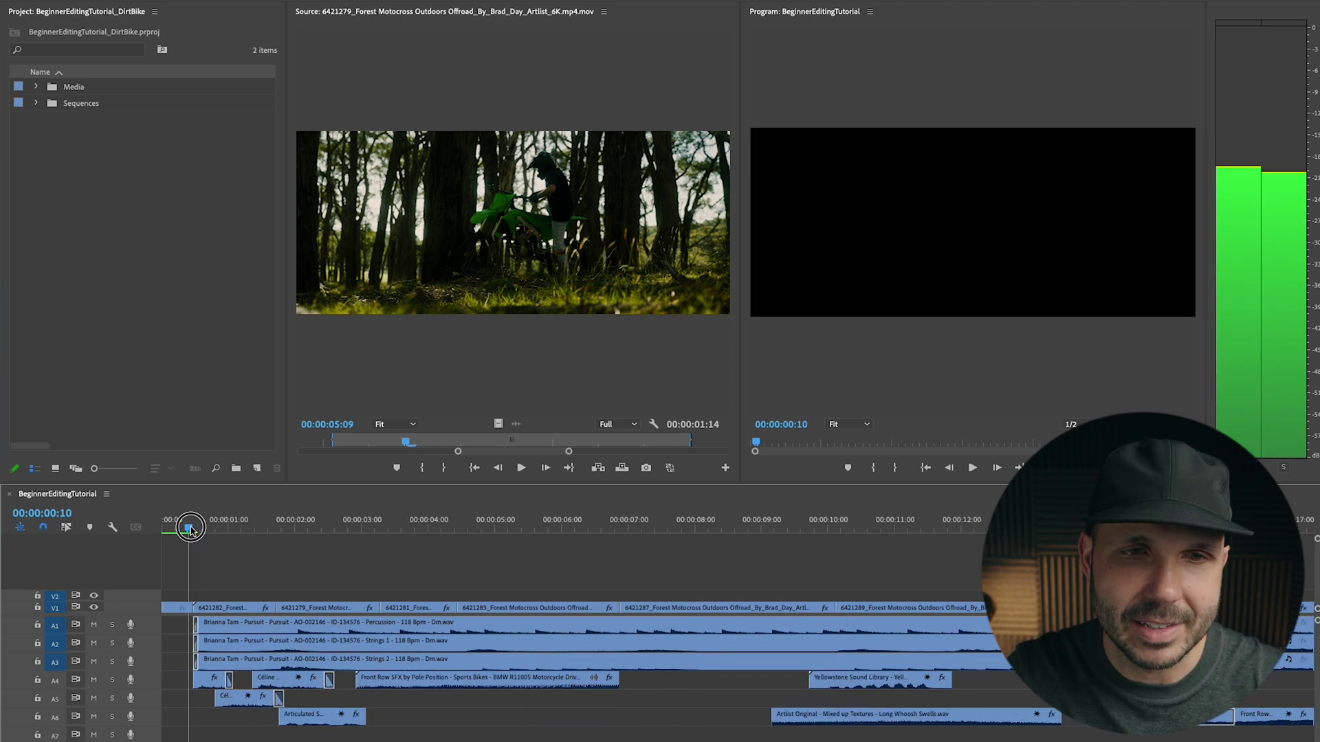
left_click_drag(190, 528, 295, 530)
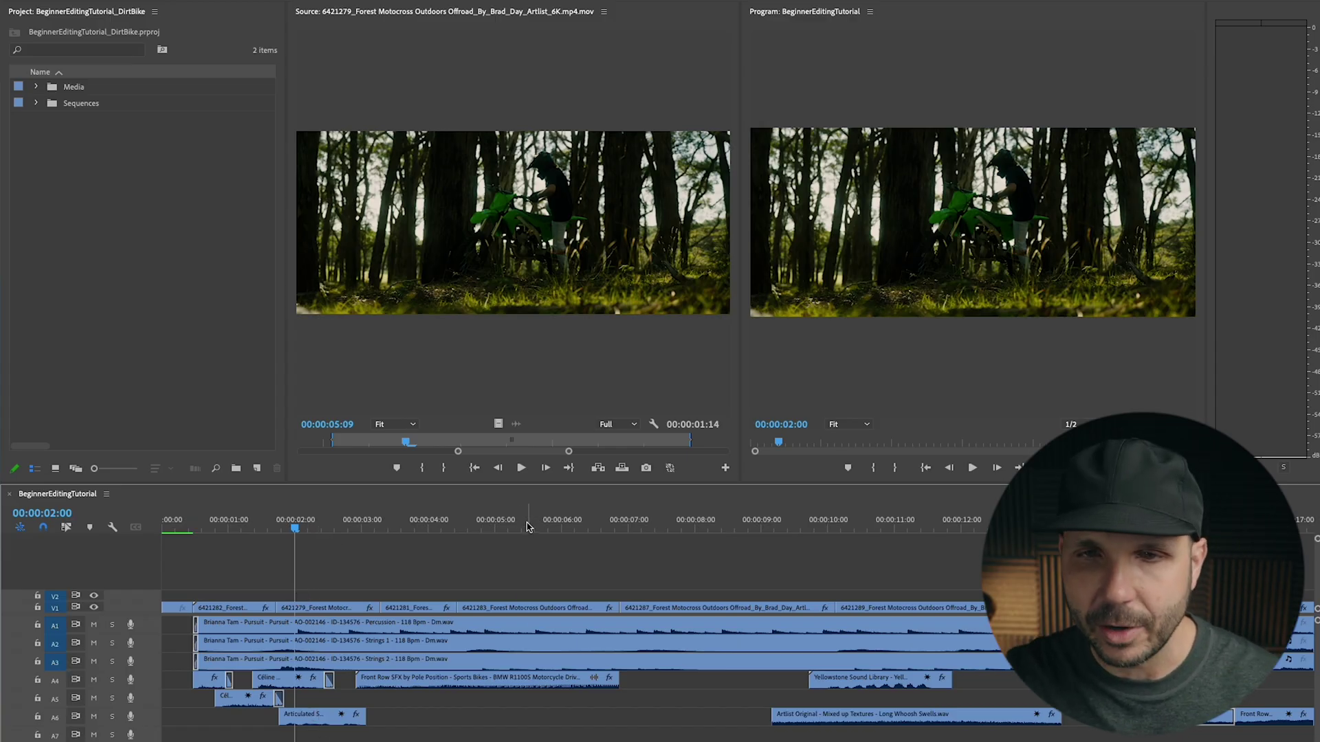
left_click_drag(527, 527, 746, 531)
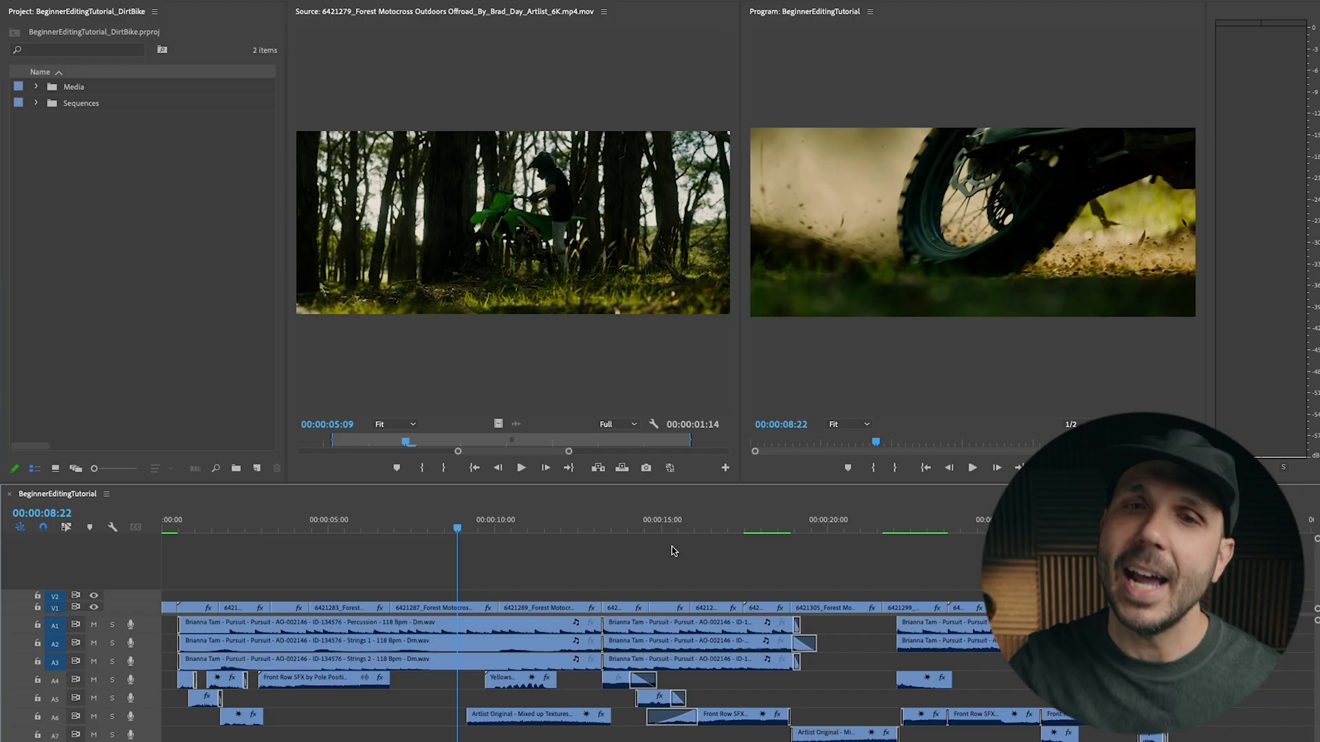
left_click(654, 550)
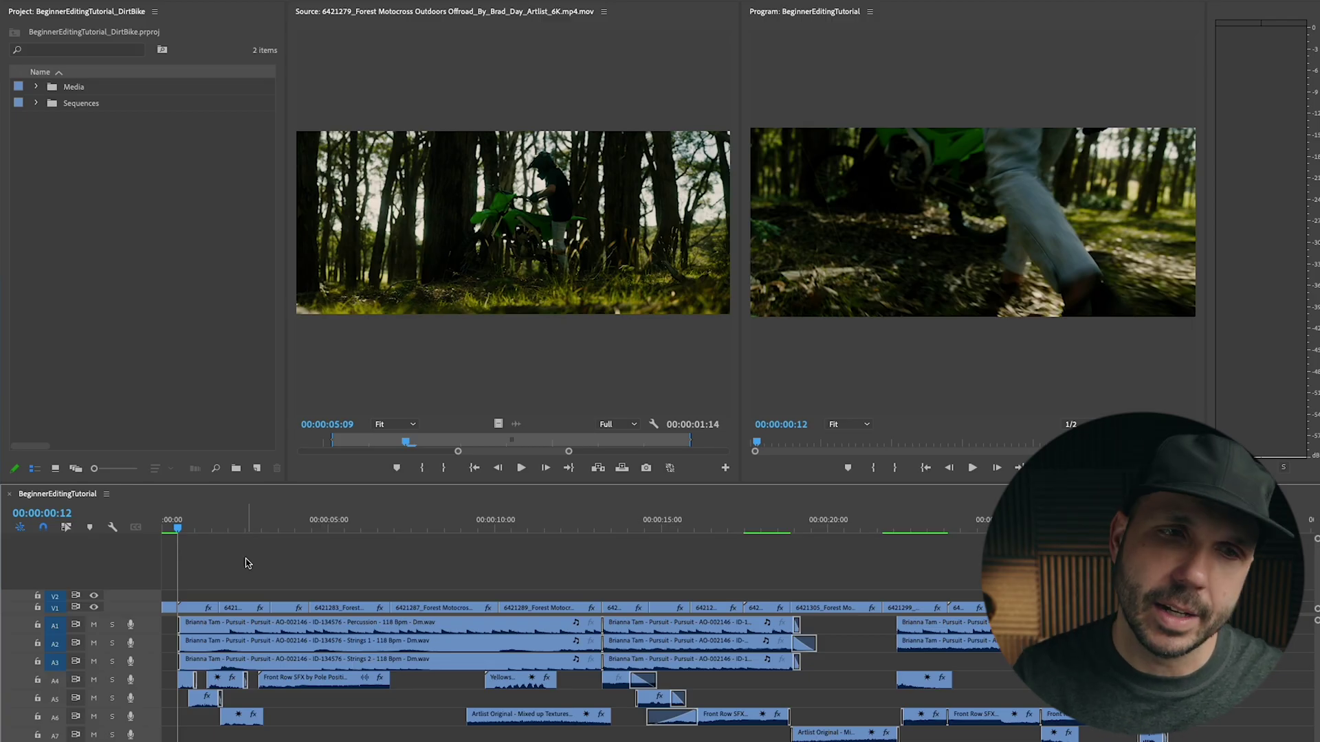
Play the sequence's opening, then stop and step back frame by frame to inspect the first cut.
key("space")
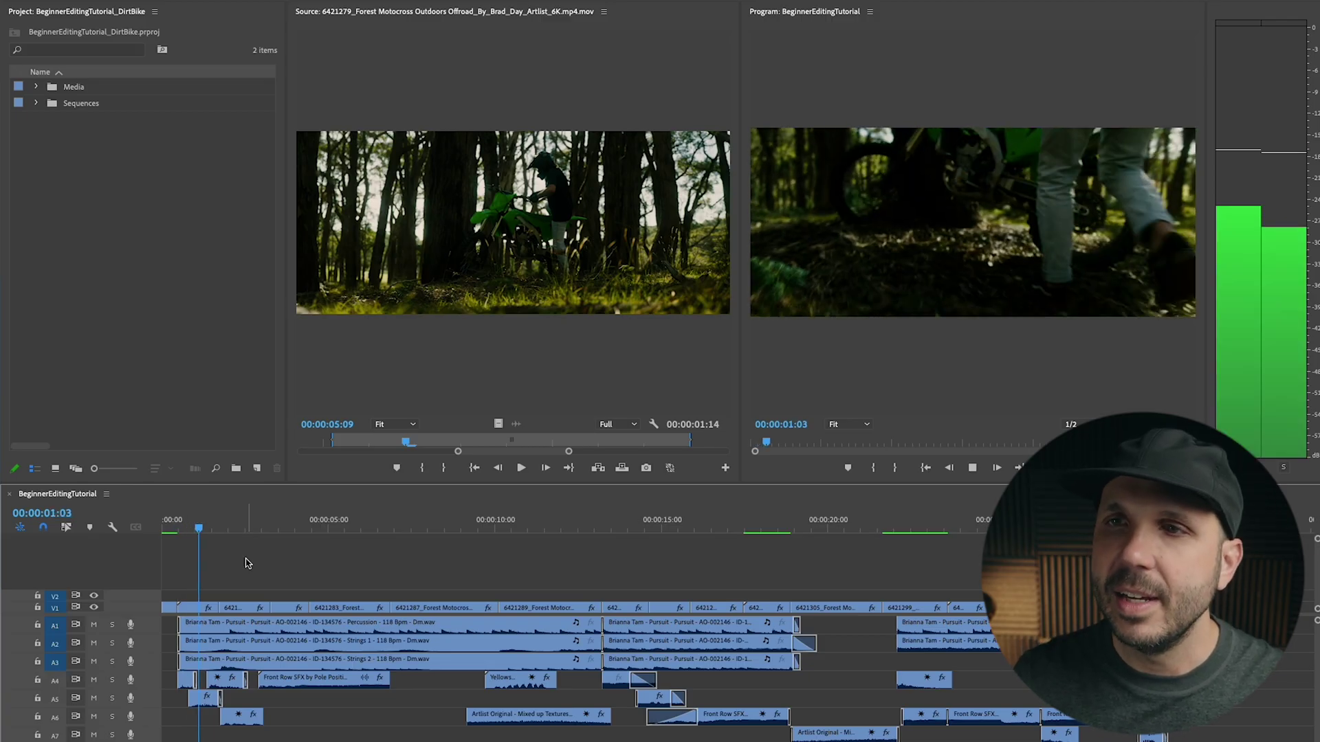
key("space")
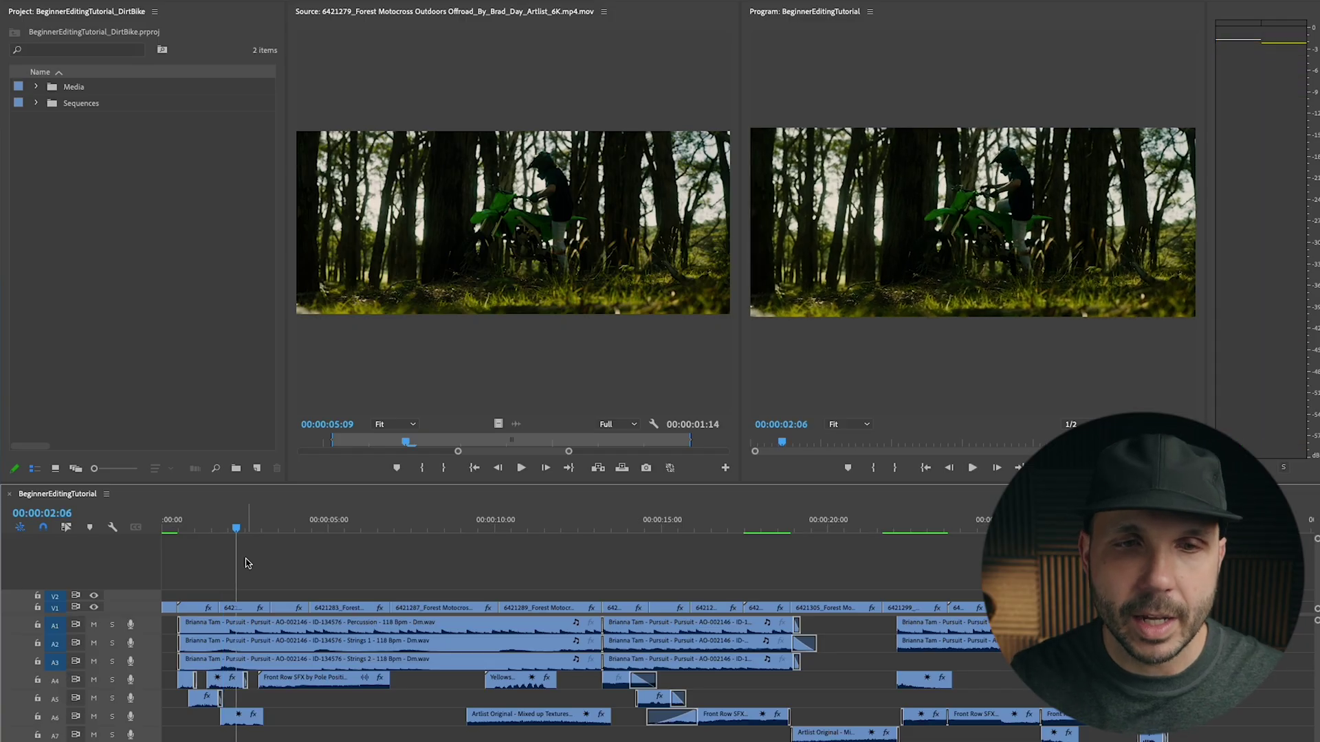
key("Left")
key("Left")
key("Left")
key("Left")
key("Left")
key("Left")
key("Left")
key("Left")
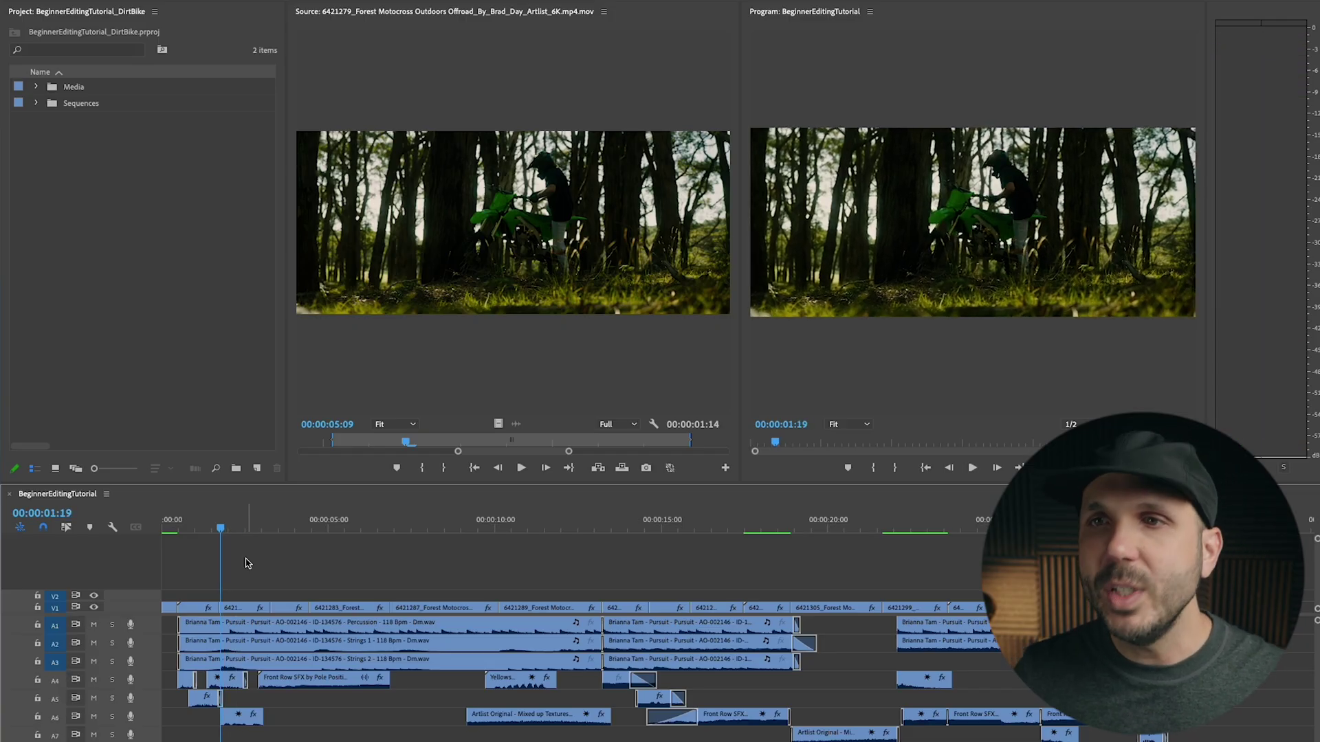
key("Left")
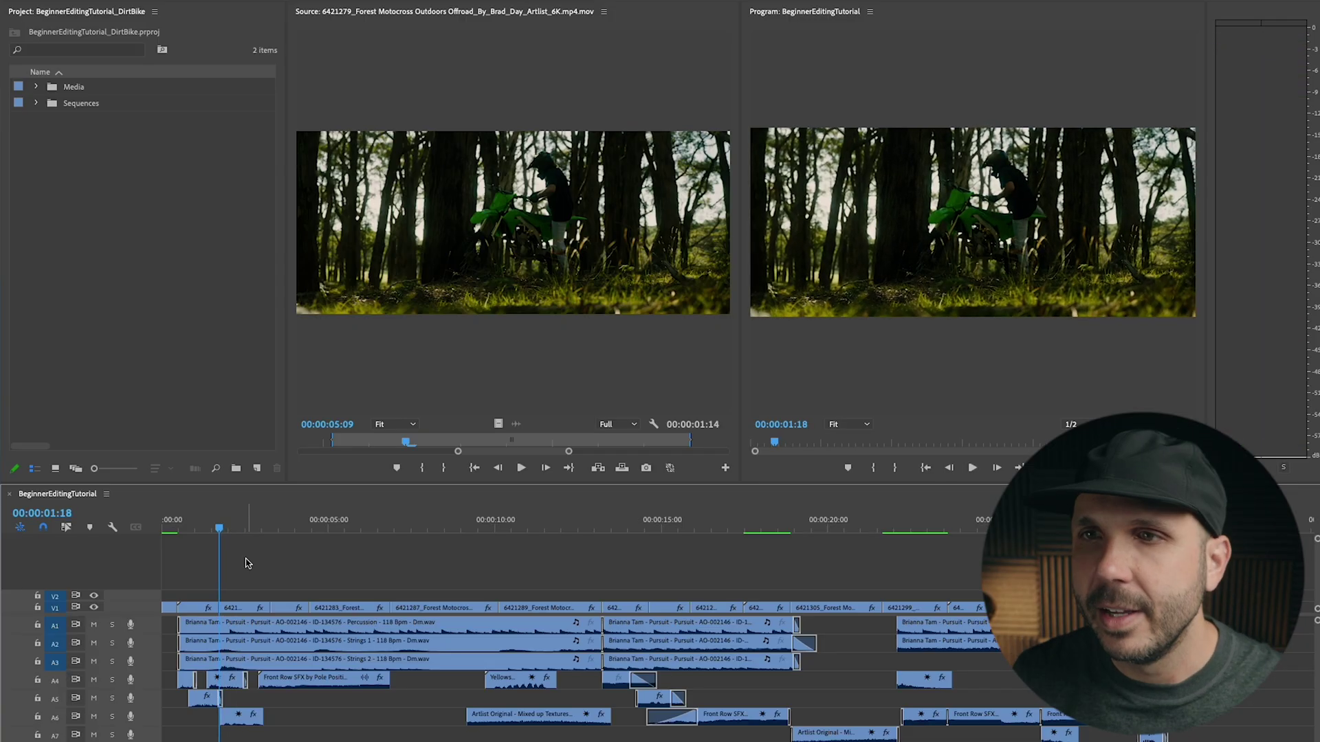
Resume playback, stop at the next cut, back up ten frames, and play through it.
key("space")
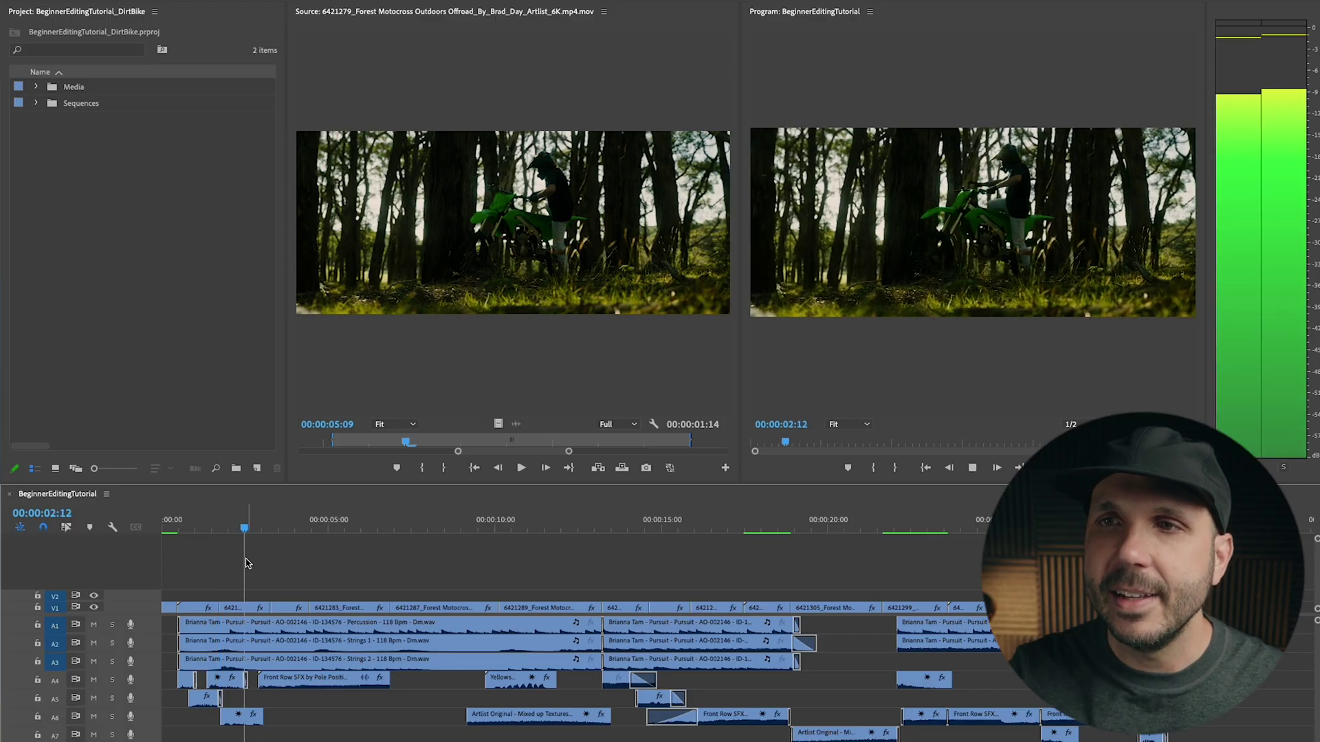
key("space")
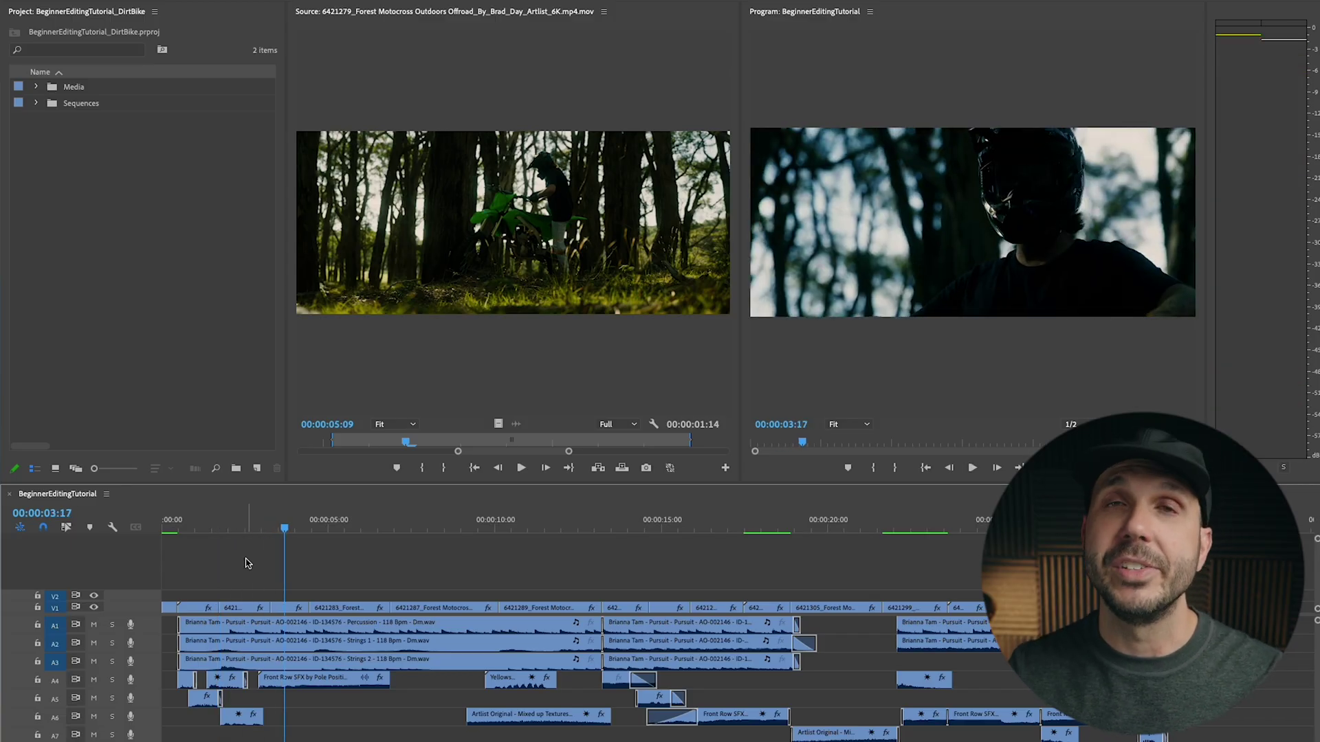
key("shift+Left")
key("shift+Left")
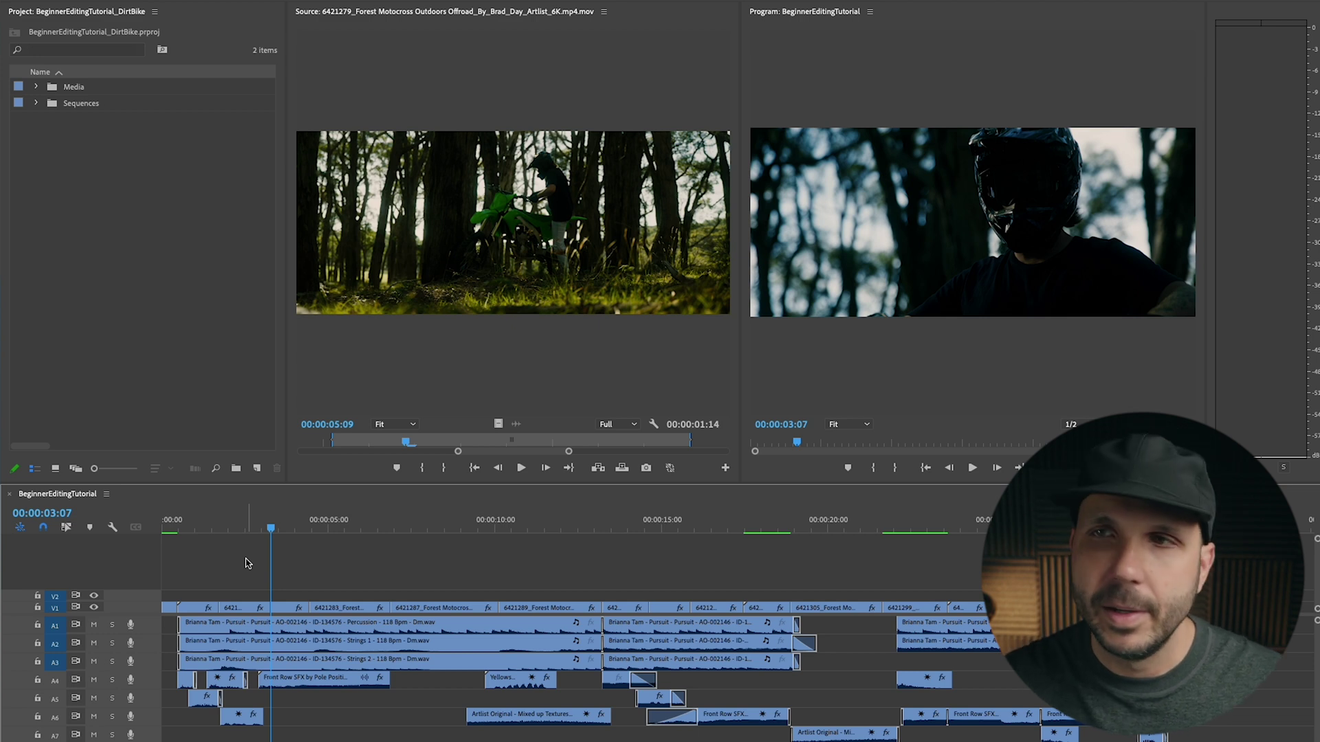
key("space")
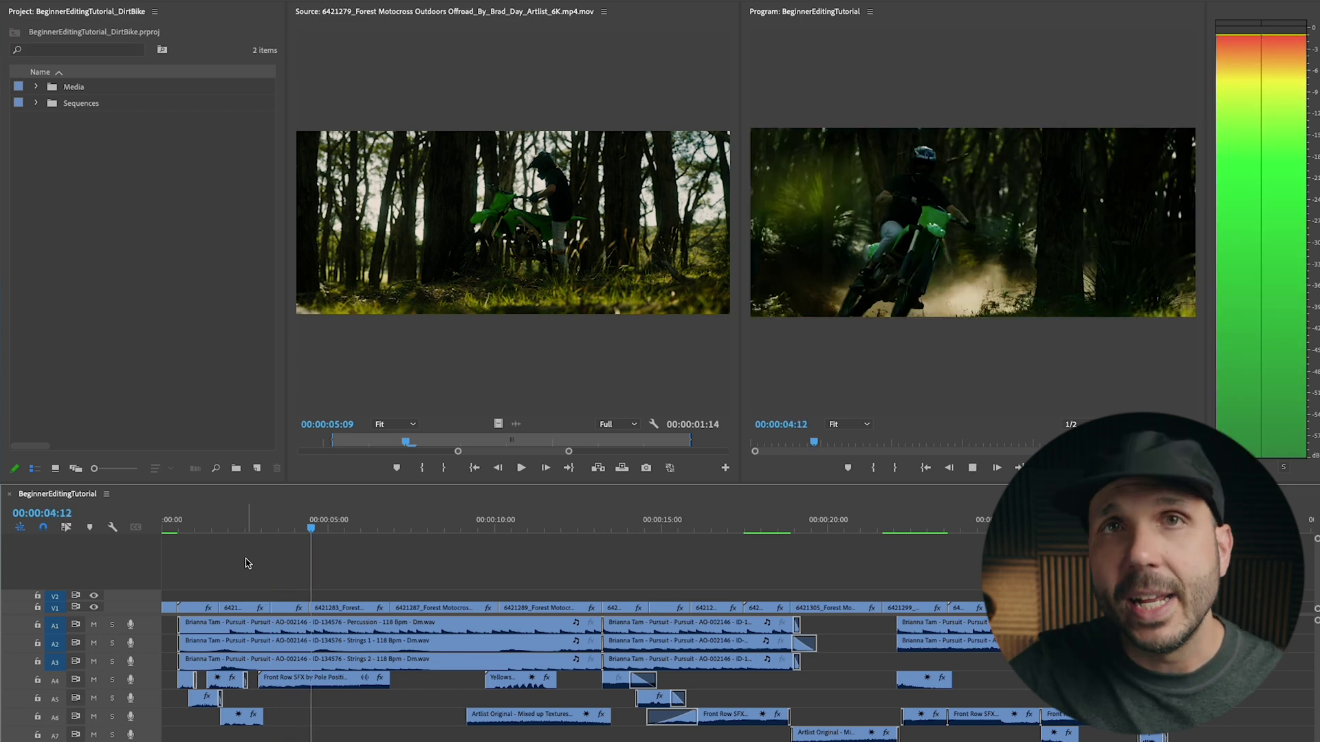